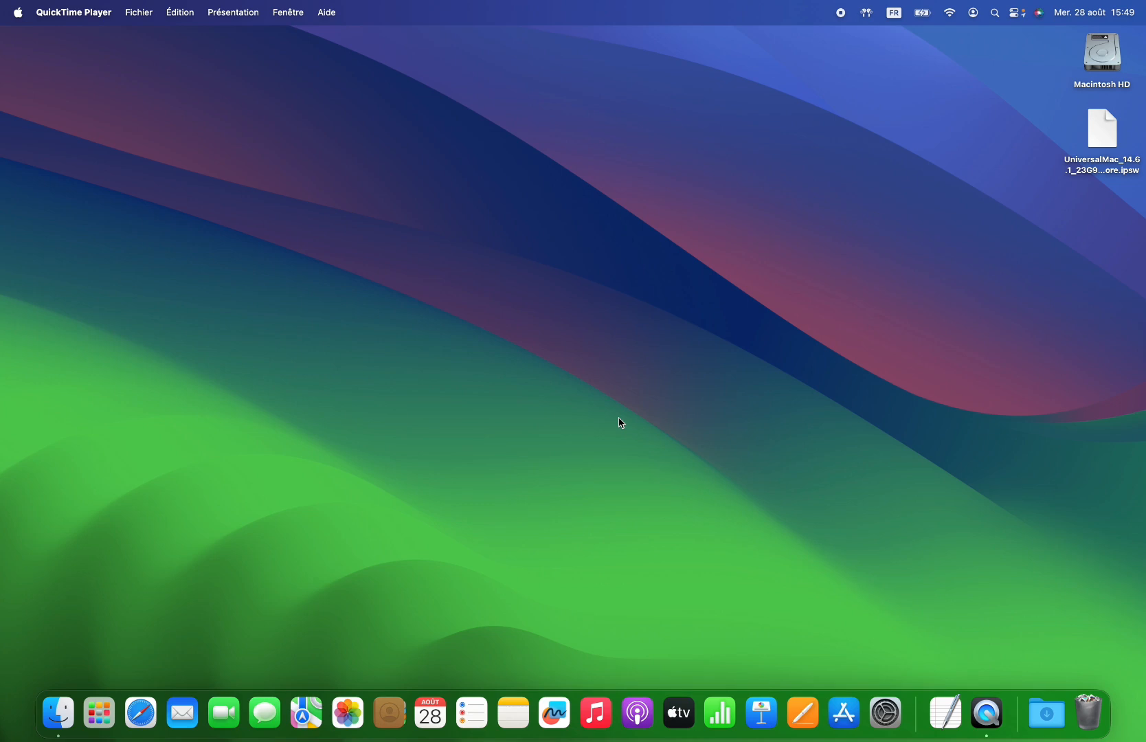
Step: Search the web in Safari for "virtualbuddy mac" and open the VirtualBuddy repository on GitHub
left_click(140, 715)
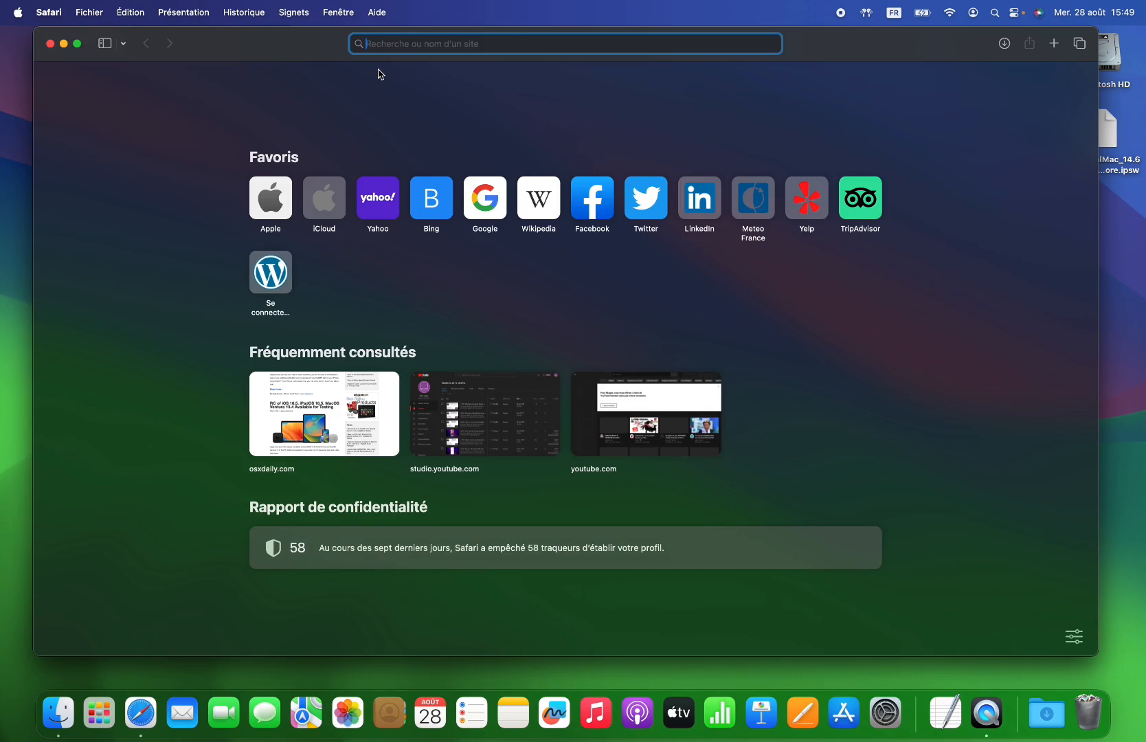
type("virtual")
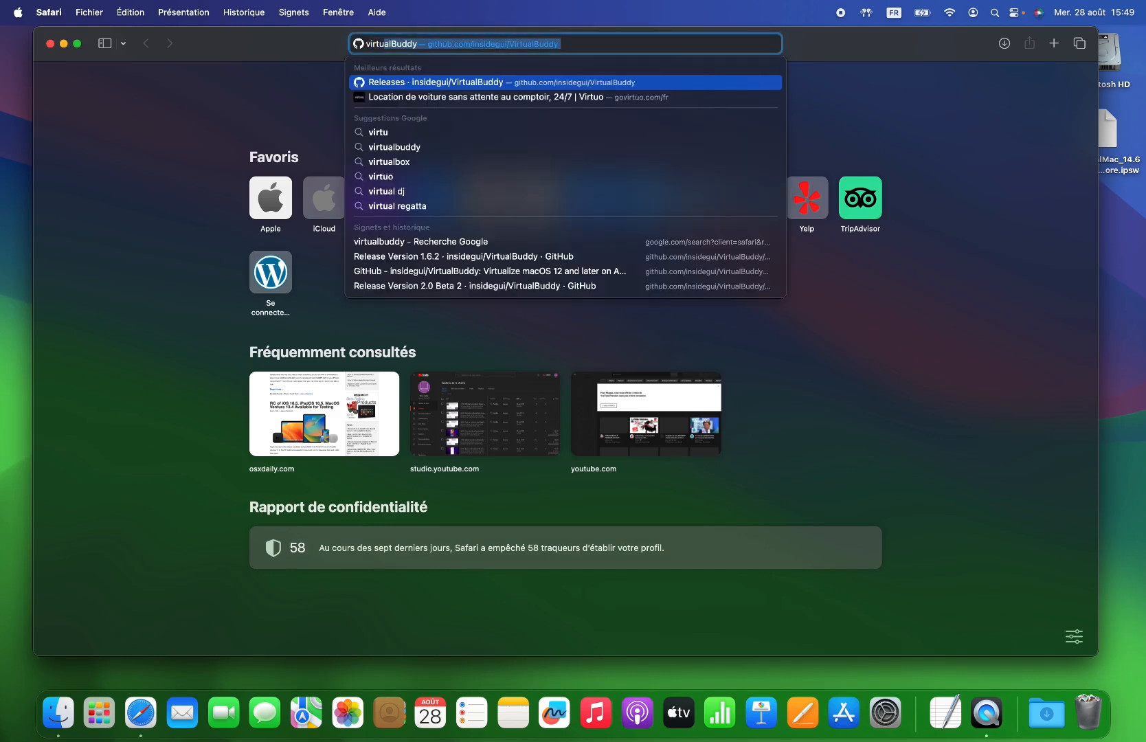
type("b")
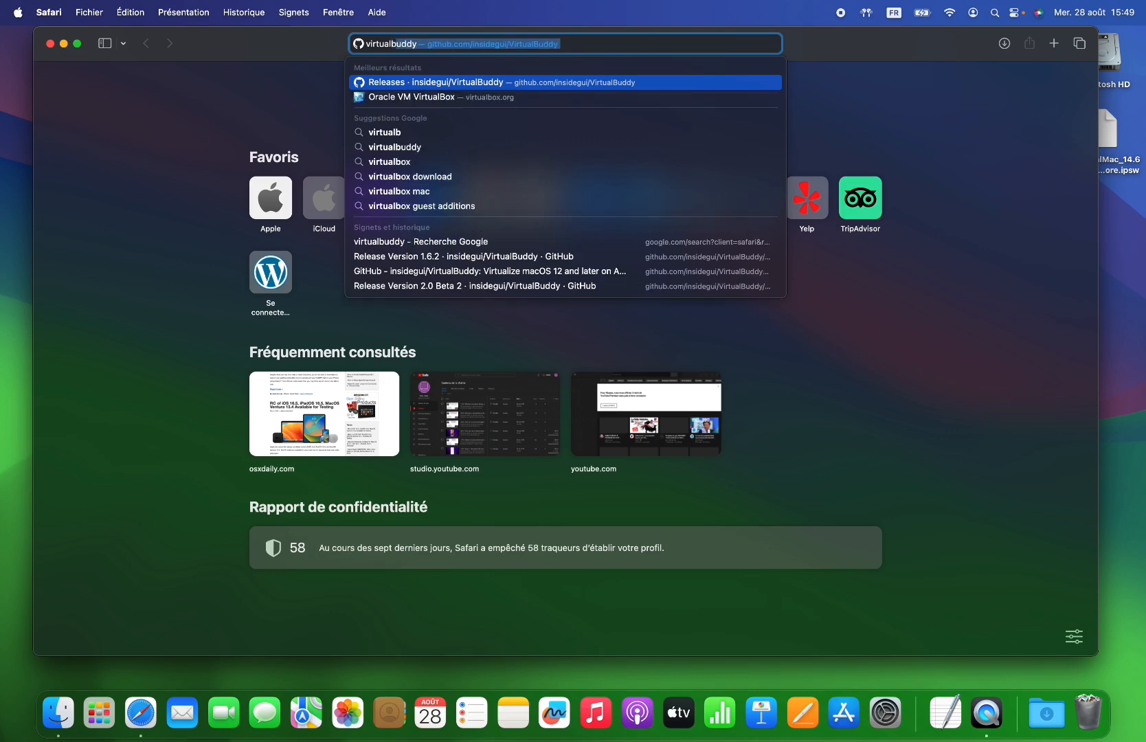
type("uddy mac")
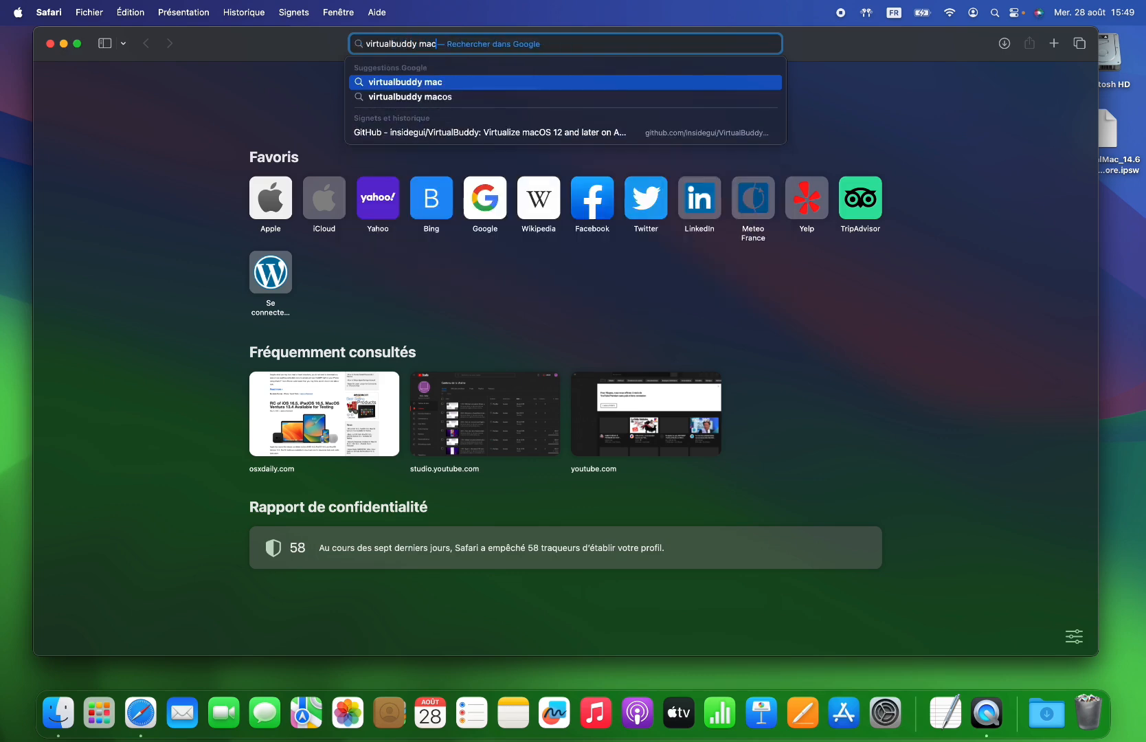
key("Return")
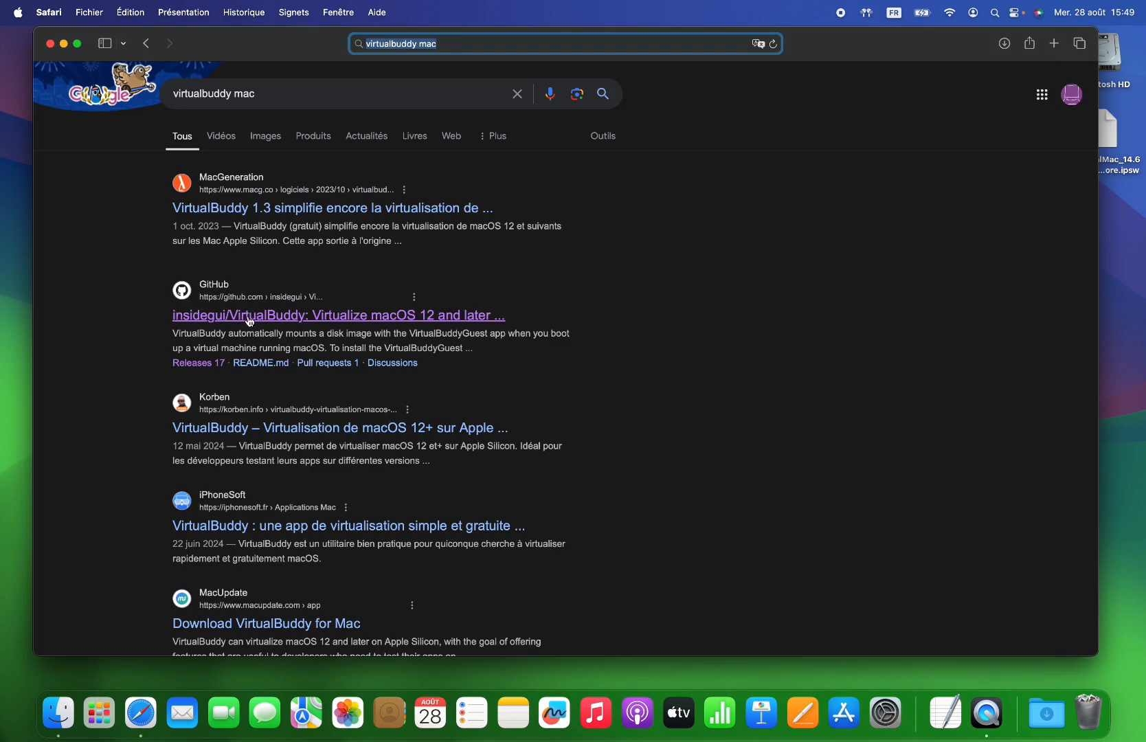
left_click(282, 319)
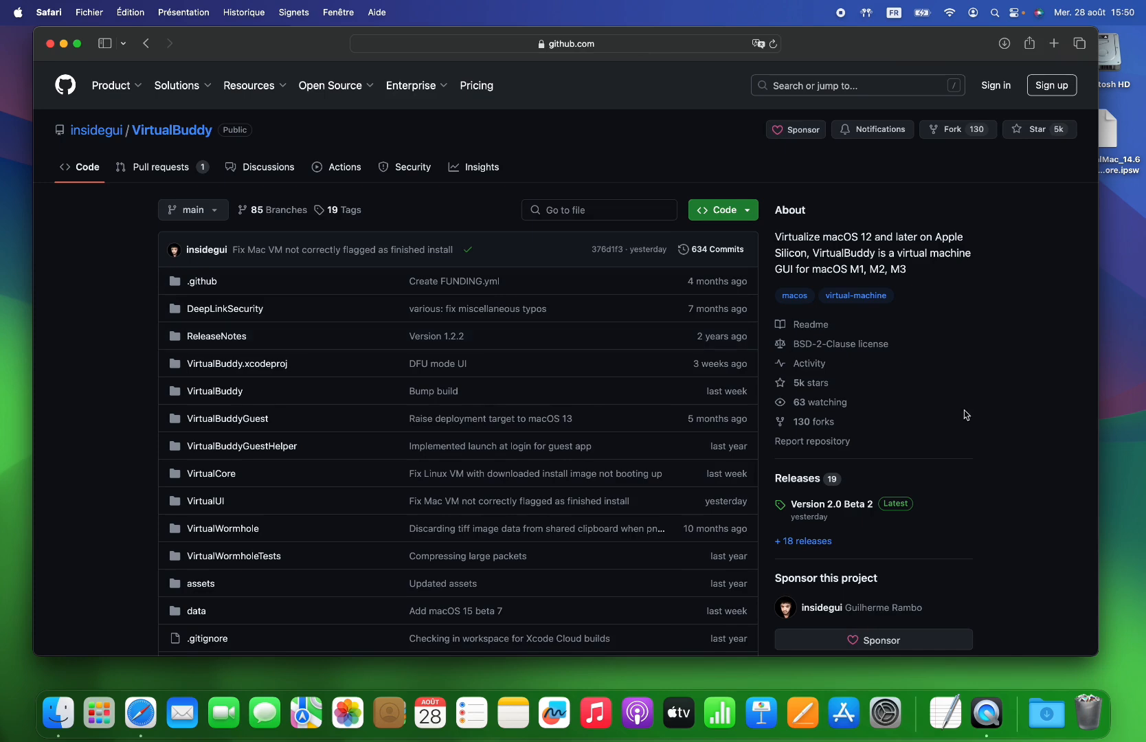
Step: Download VirtualBuddy_v1.6.2-131.dmg from the repository's version 1.6.2 release and quit Safari
scroll(983, 496, "down", 2)
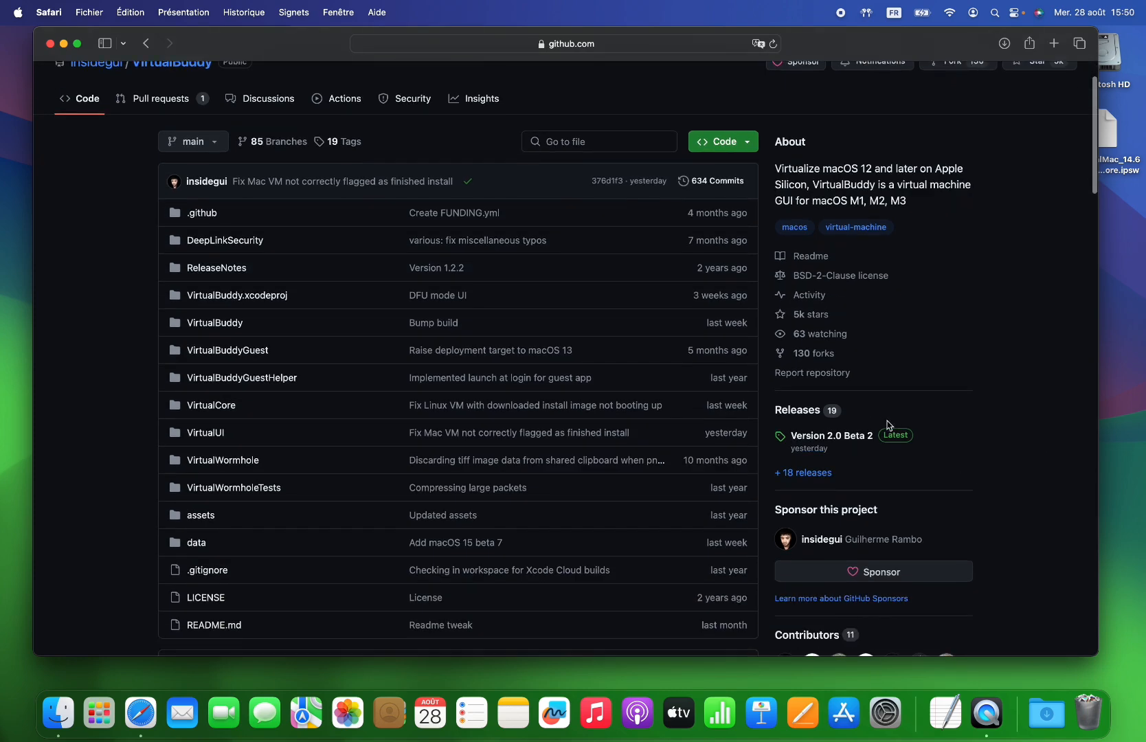
left_click(810, 474)
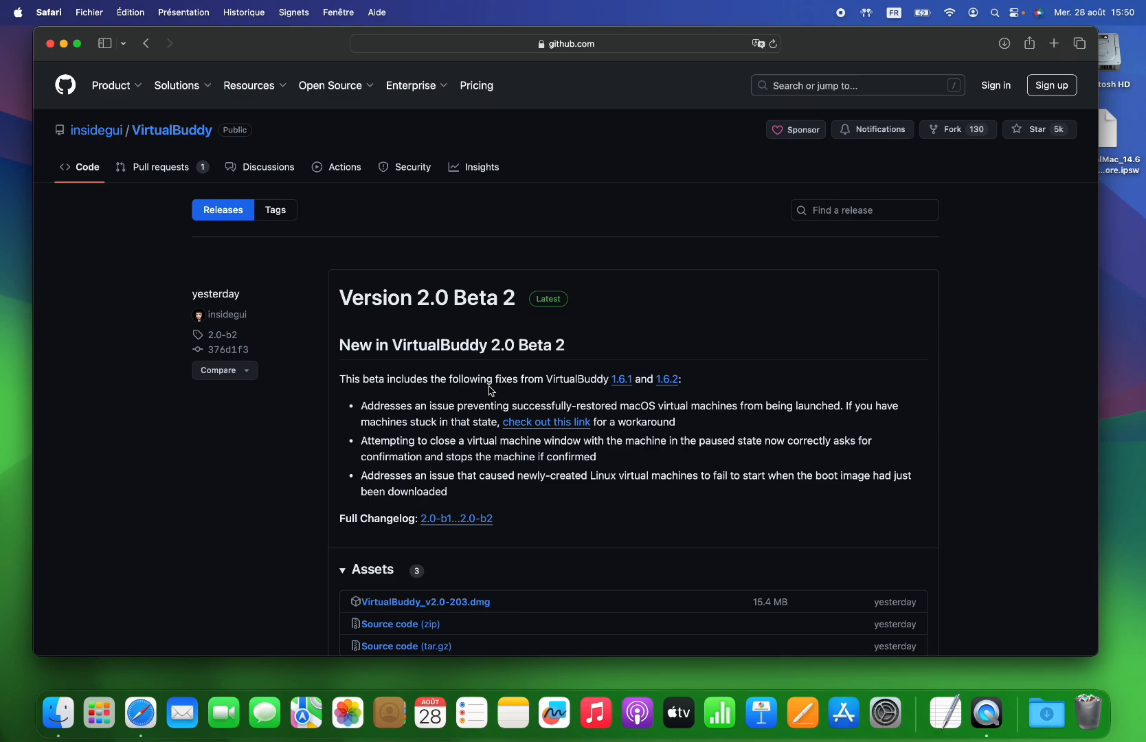
left_click(667, 380)
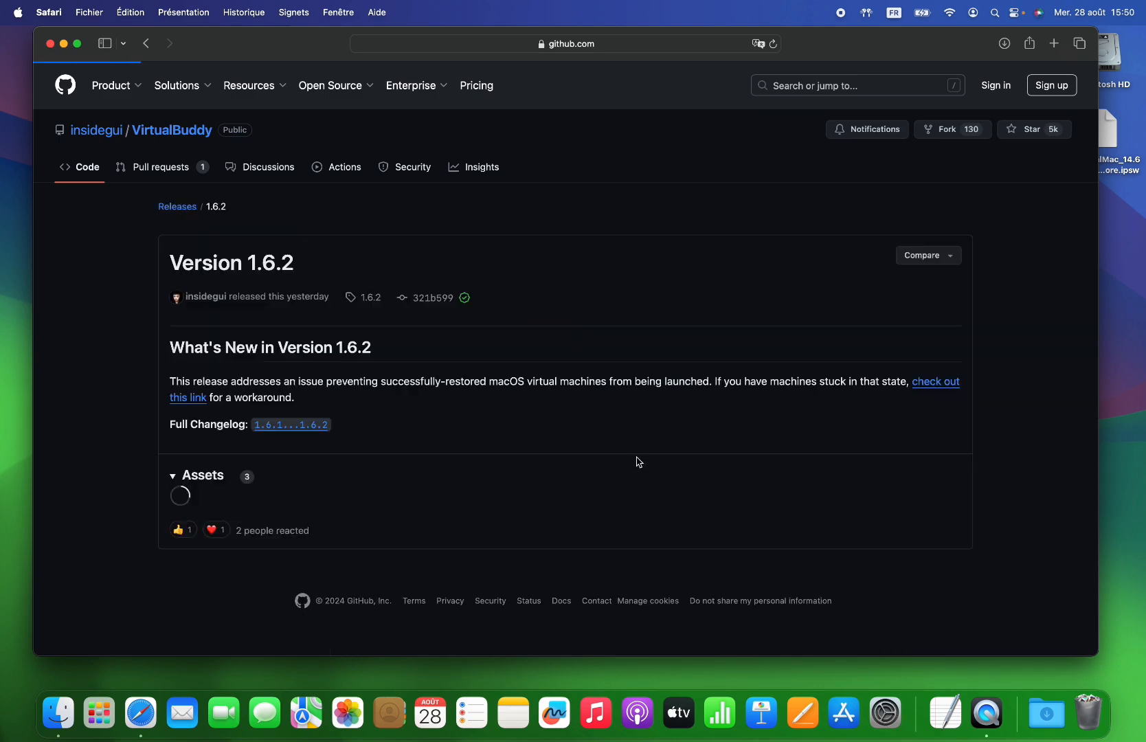
scroll(638, 463, "down", 1)
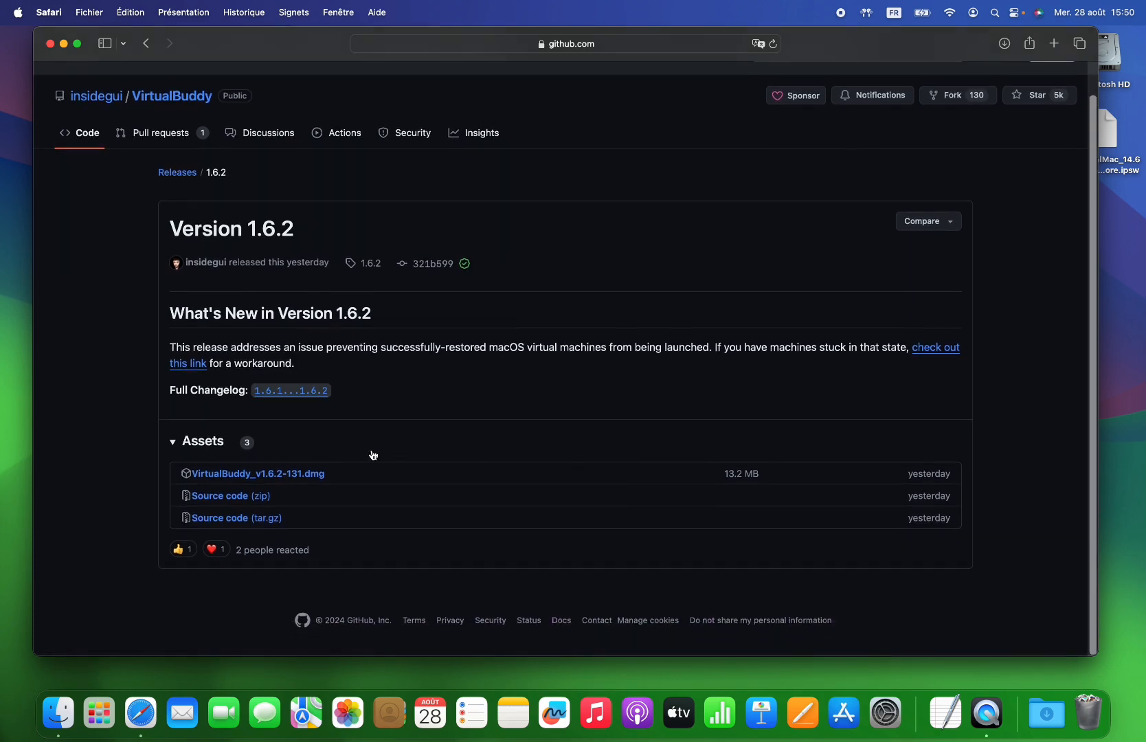
left_click(275, 474)
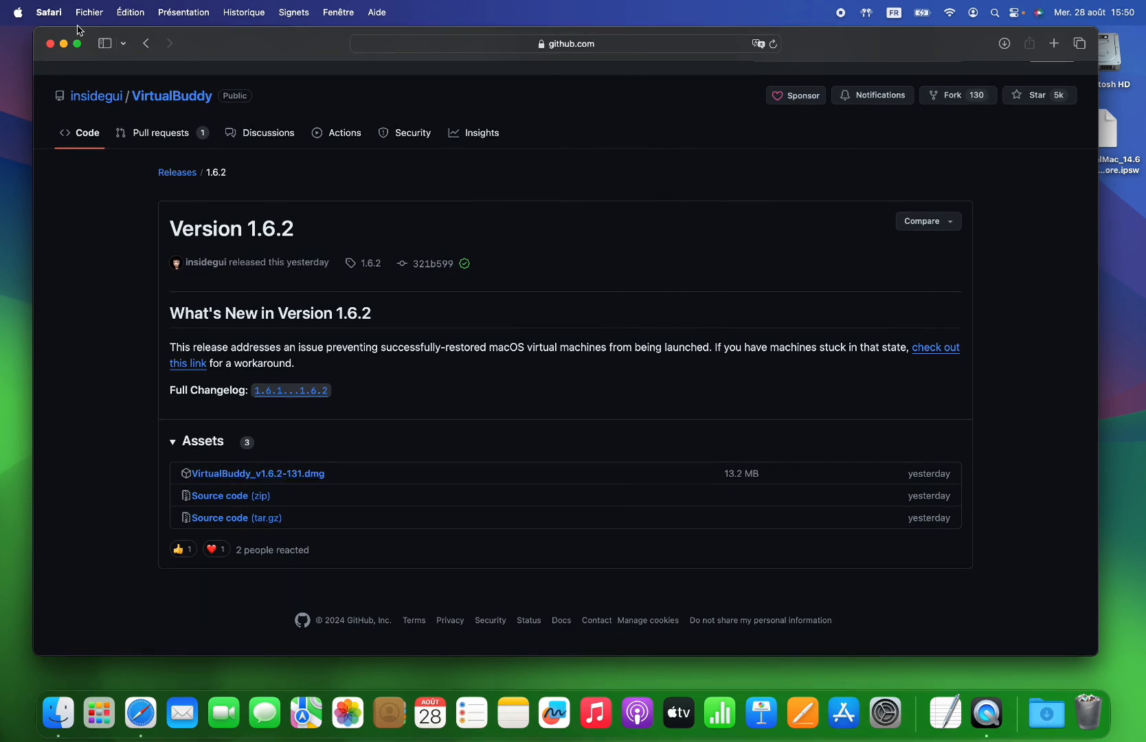
left_click(48, 10)
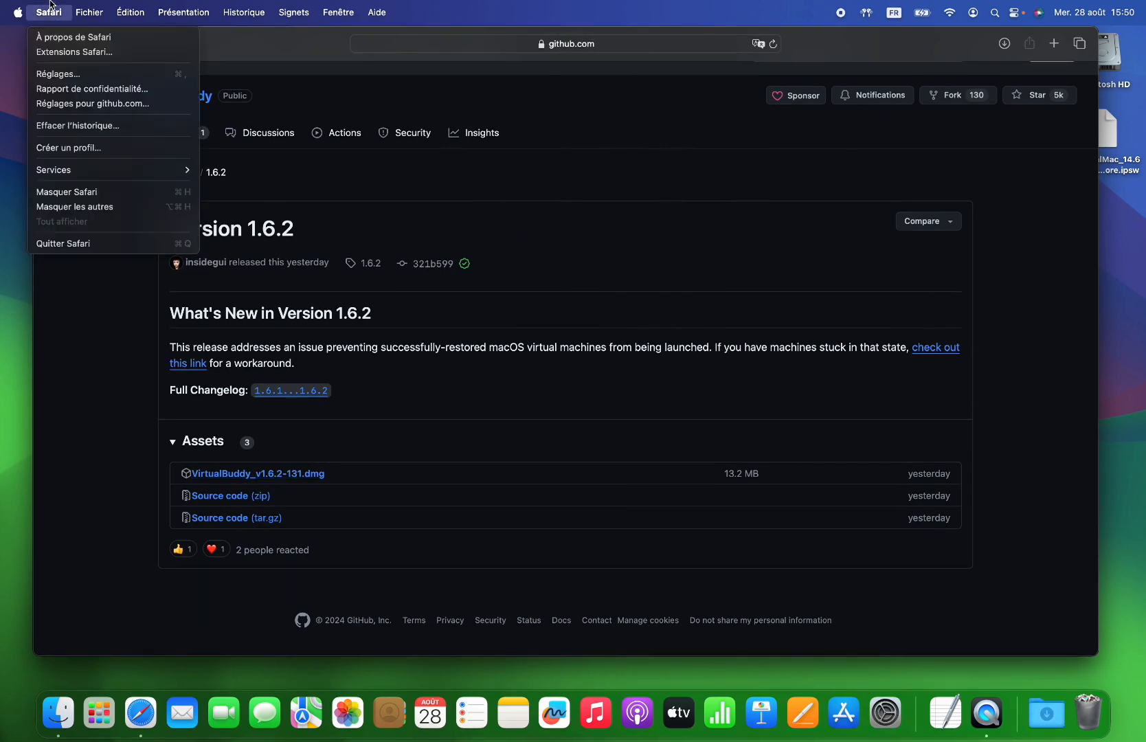
left_click(79, 246)
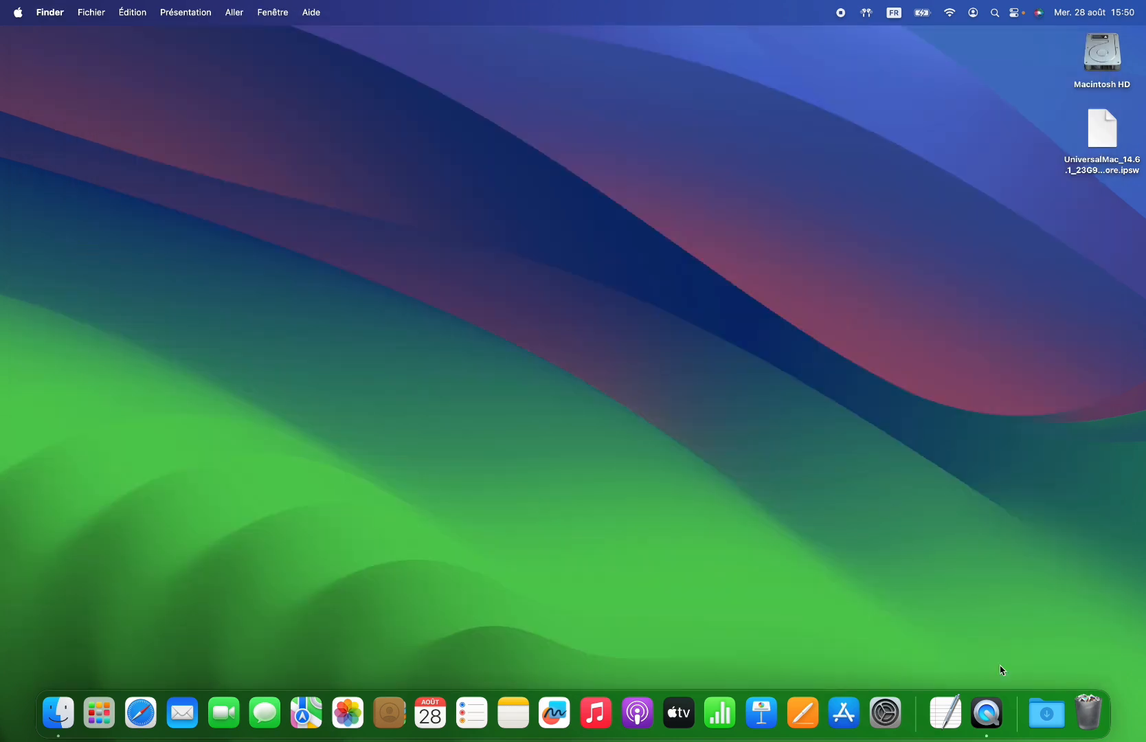
Step: Install VirtualBuddy from the downloaded VirtualBuddy_v1.6.2-131.dmg into Applications, replacing the existing copy, and eject the disk image
left_click(1044, 730)
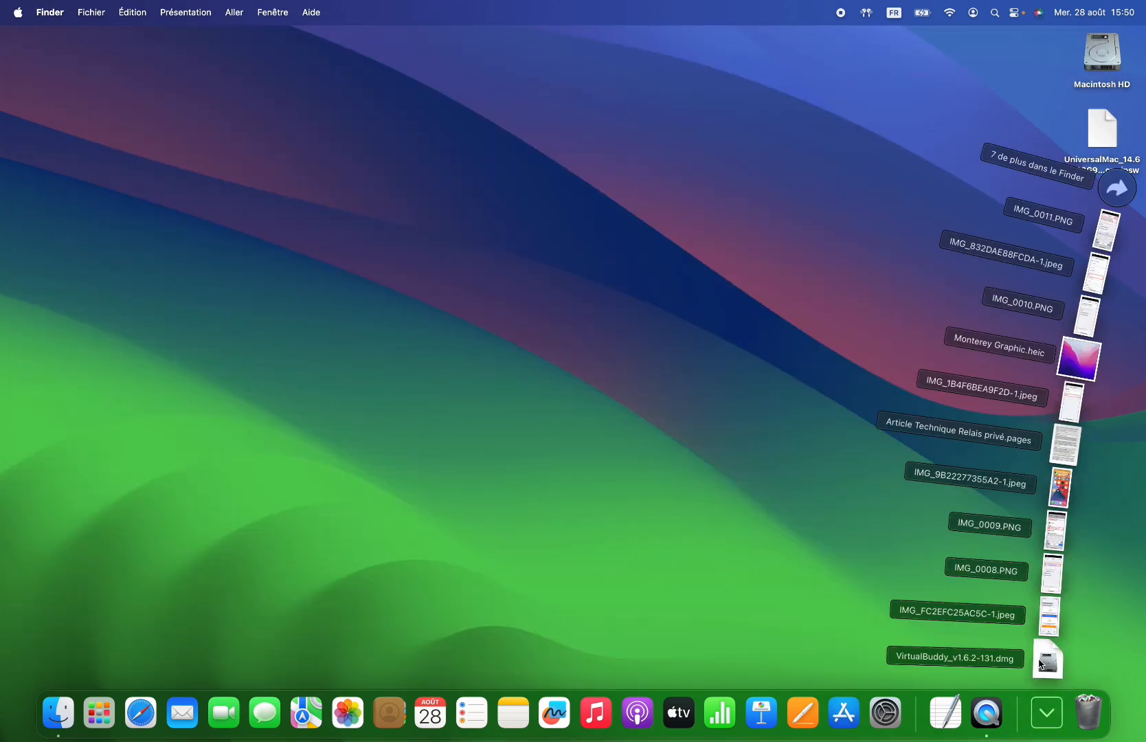
left_click(1041, 664)
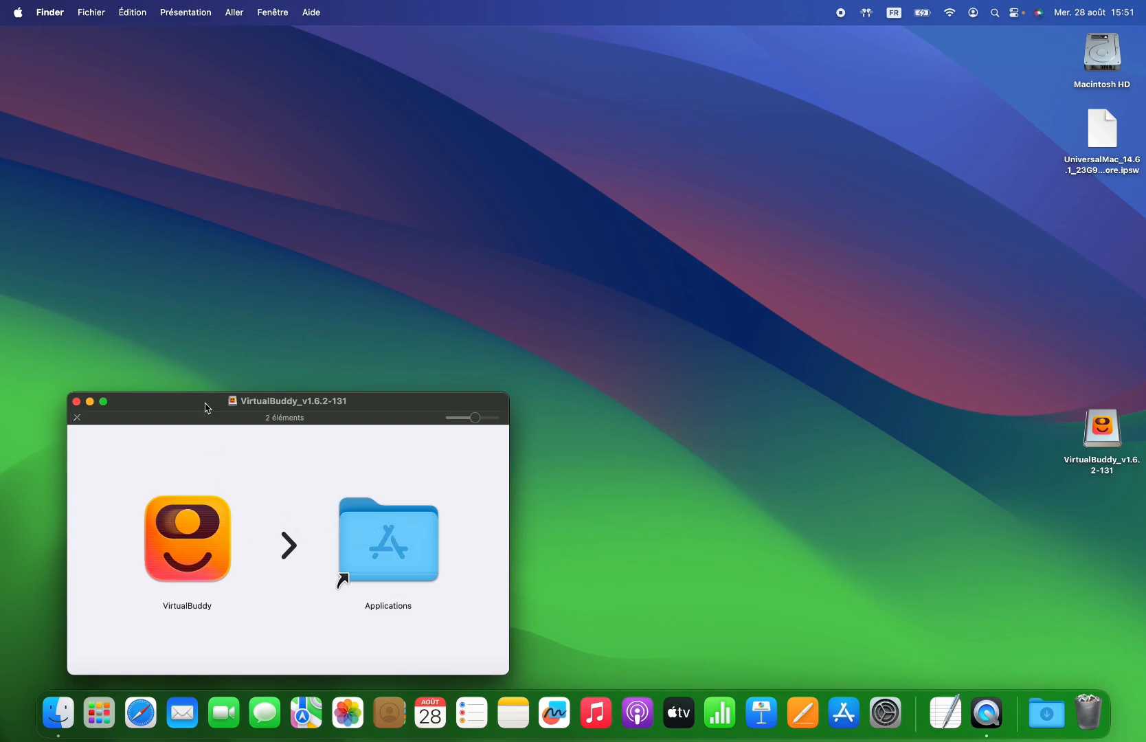
left_click_drag(179, 407, 274, 177)
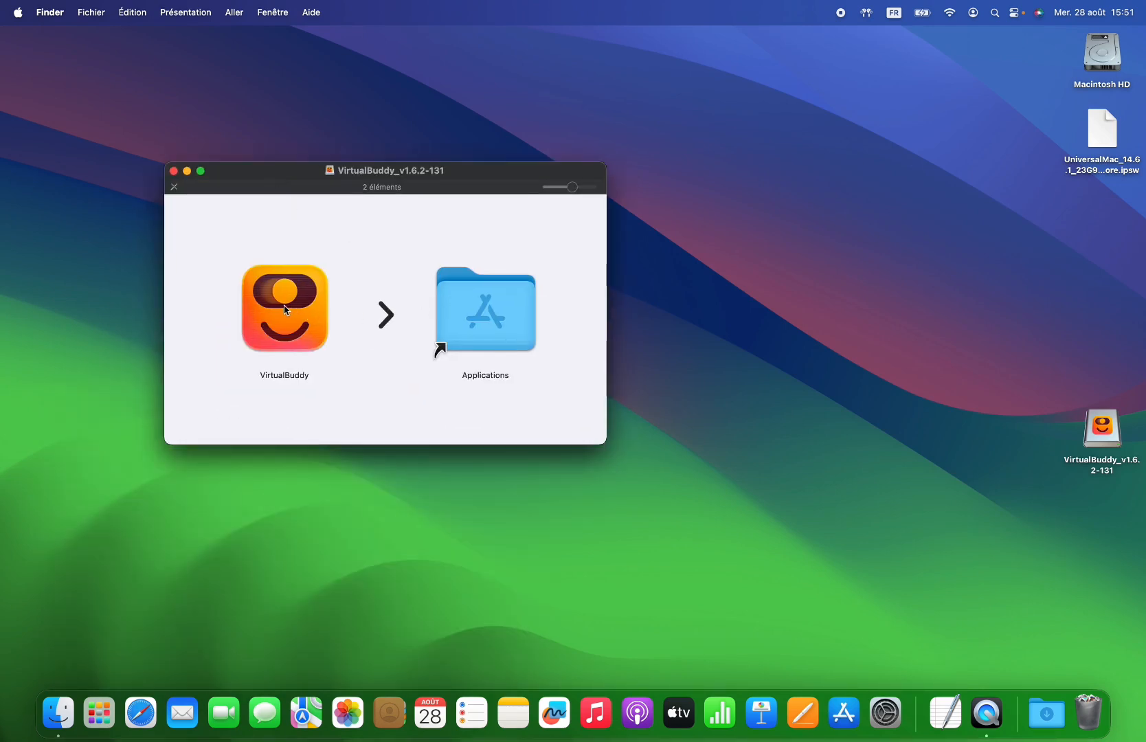
left_click_drag(276, 310, 468, 316)
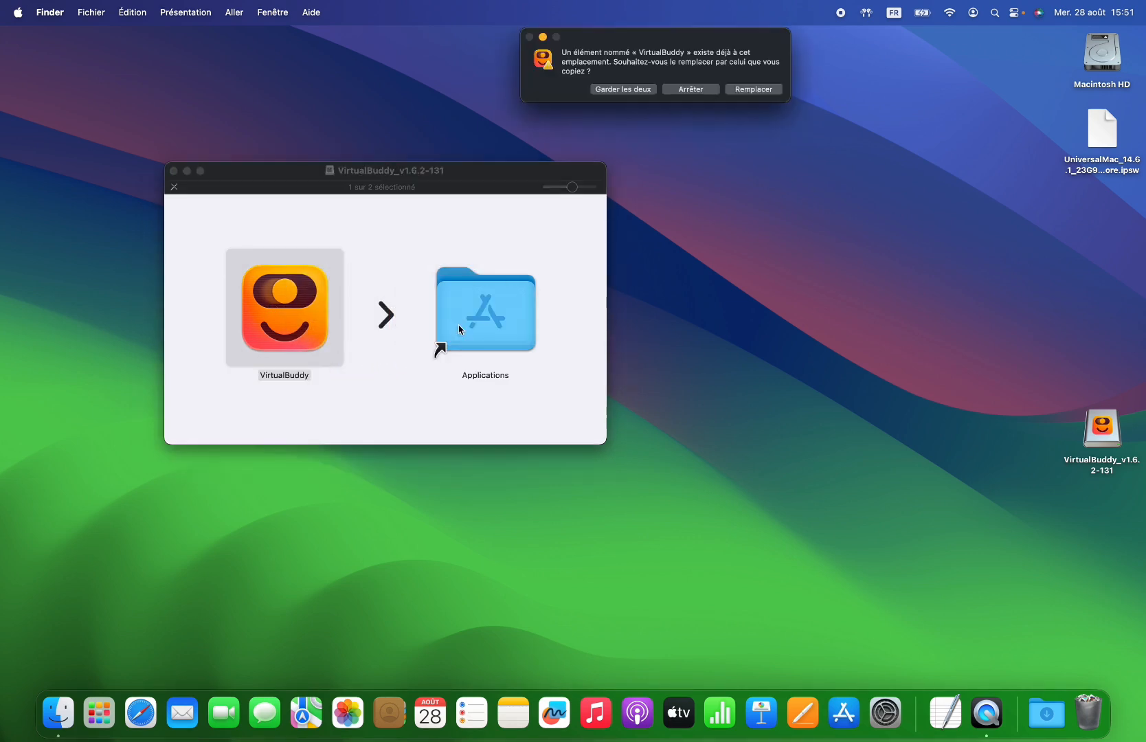
left_click(753, 90)
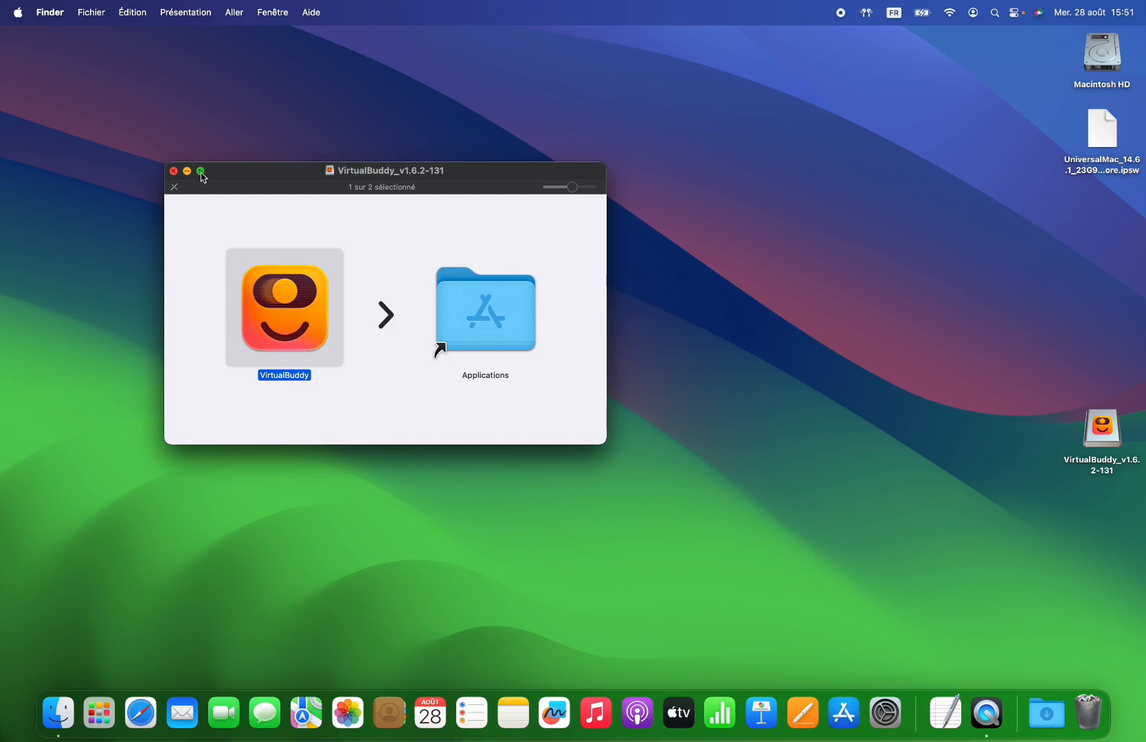
left_click(174, 171)
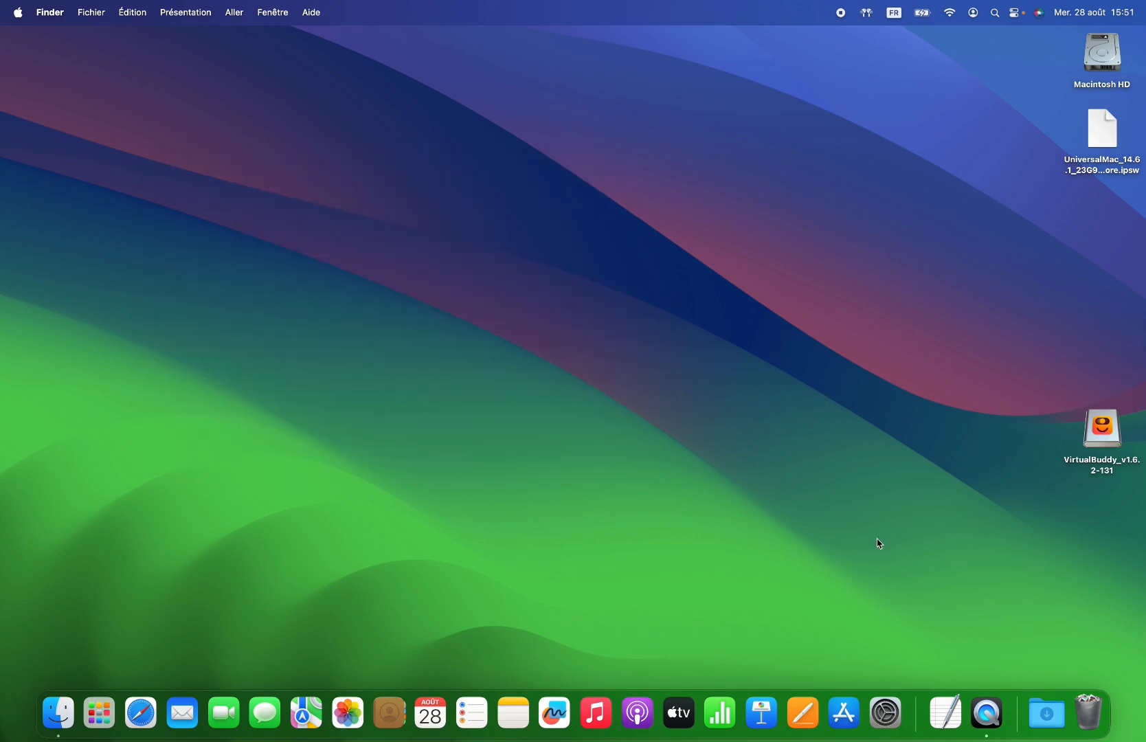
left_click_drag(1111, 421, 1099, 696)
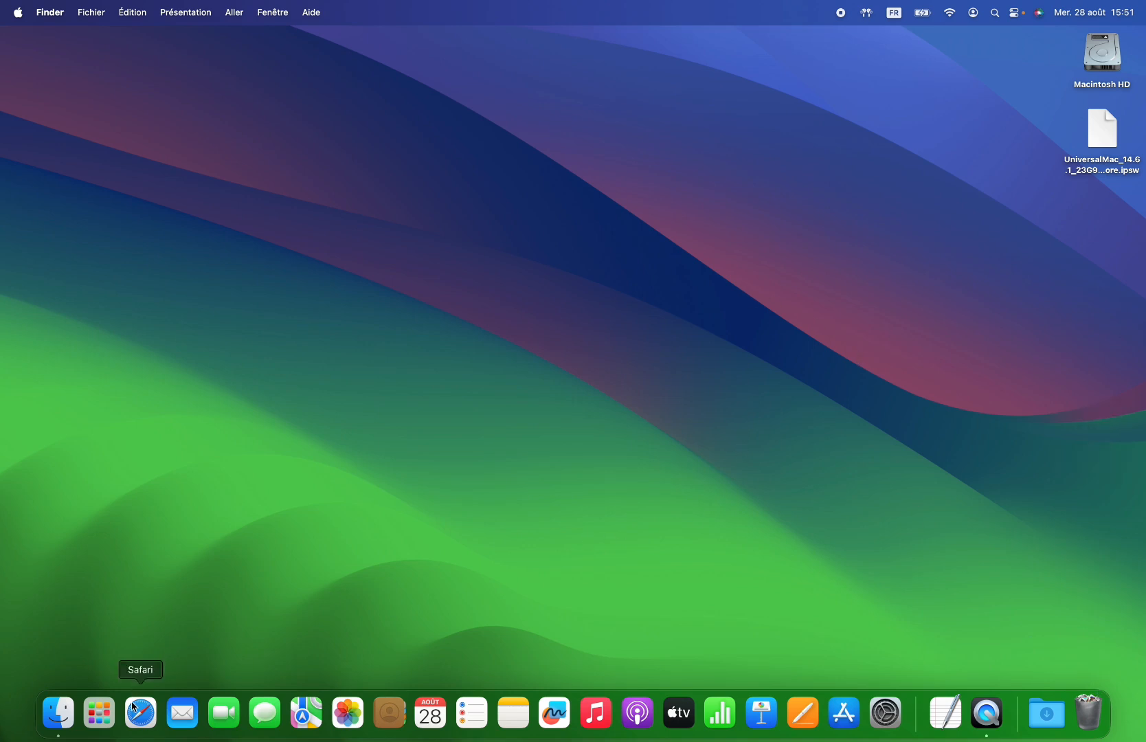
Step: Launch VirtualBuddy, allowing the downloaded app to open, and start creating the first virtual machine with macOS as its operating system
left_click(99, 713)
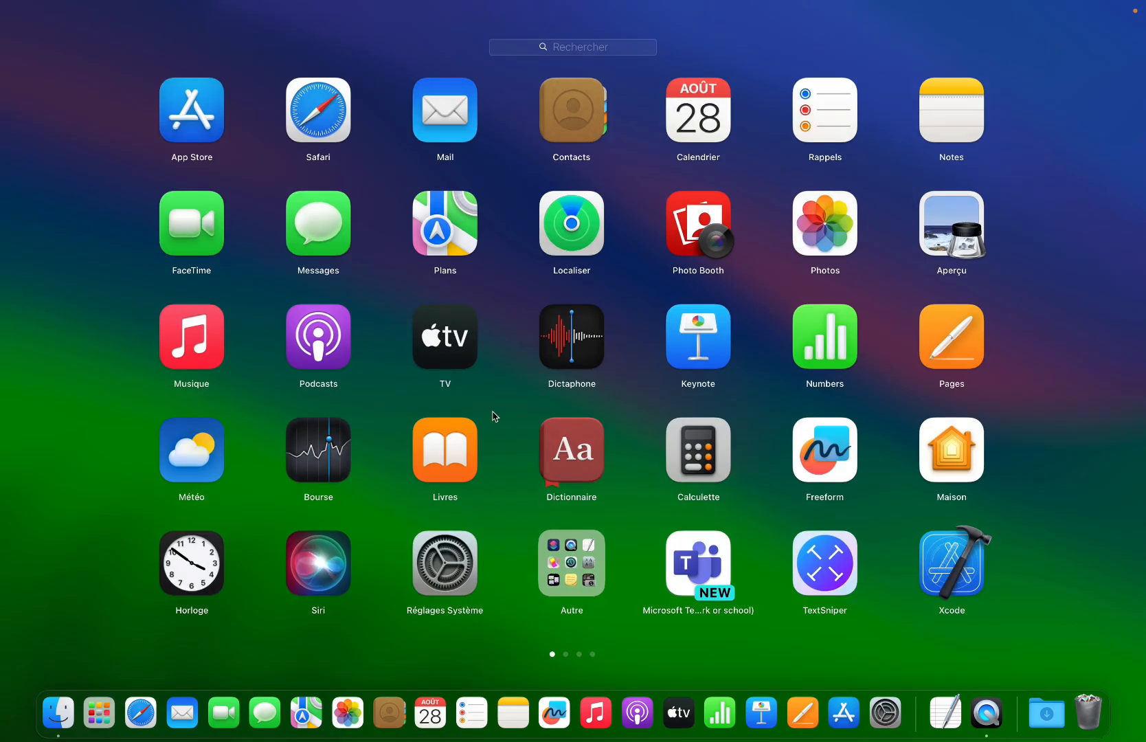
type("vir")
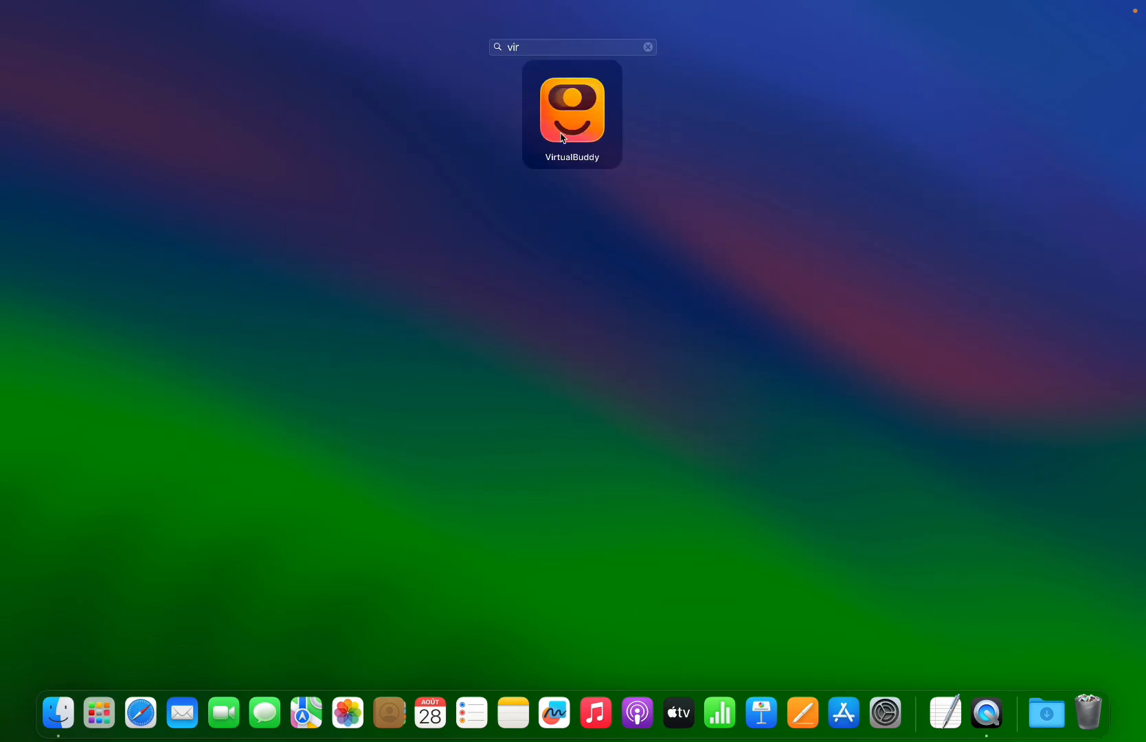
left_click(572, 130)
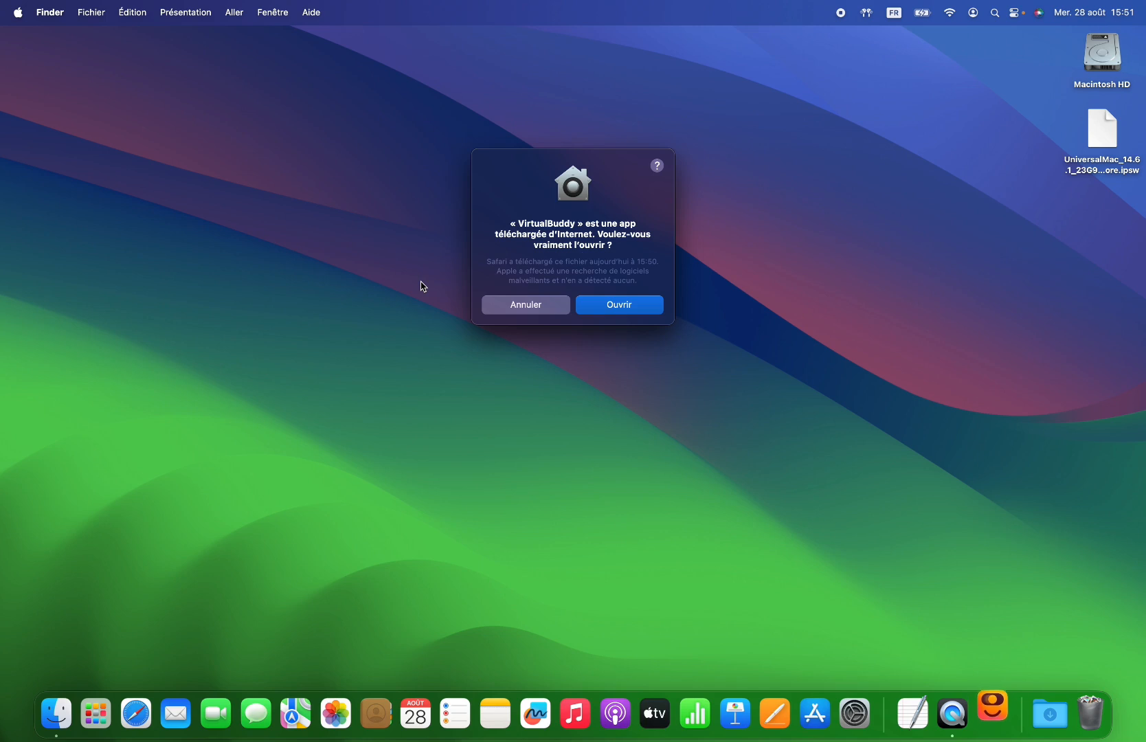
left_click(626, 308)
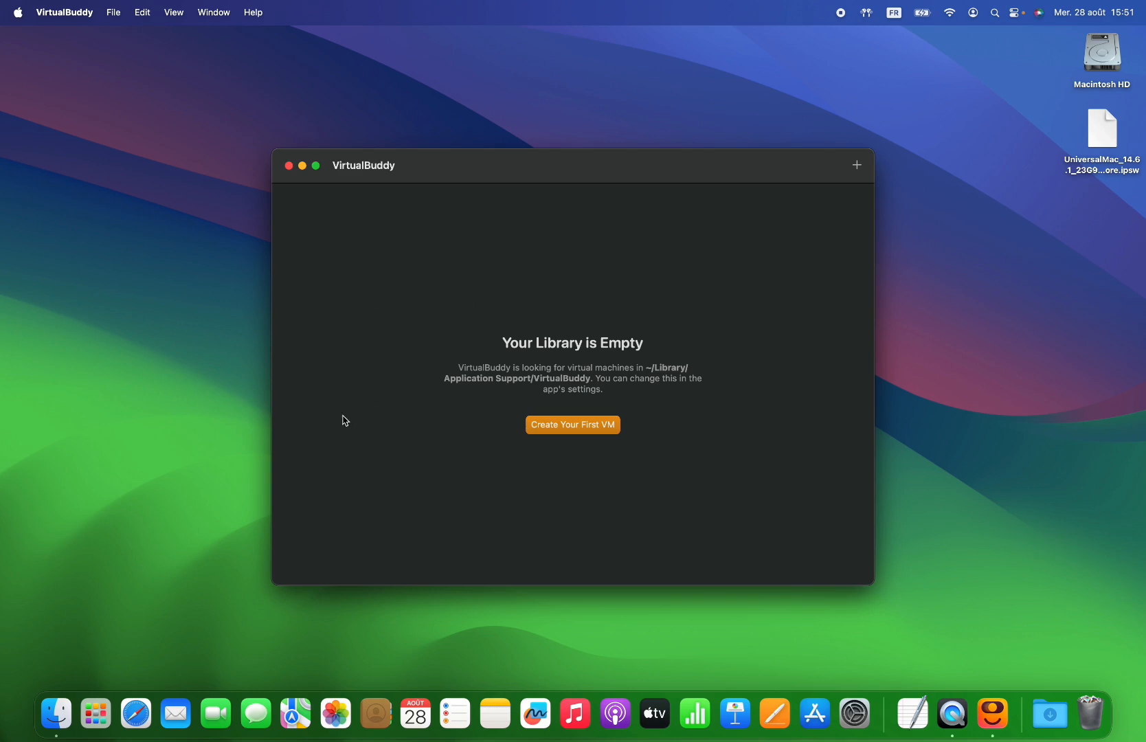
left_click(547, 430)
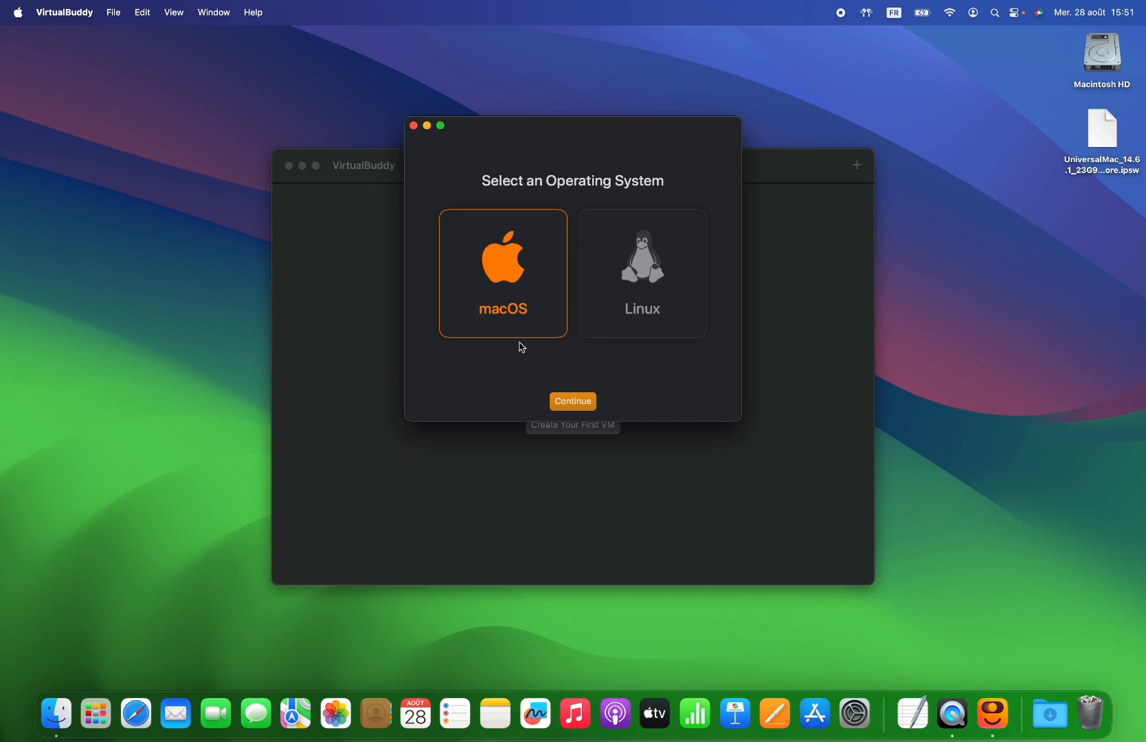
left_click(574, 405)
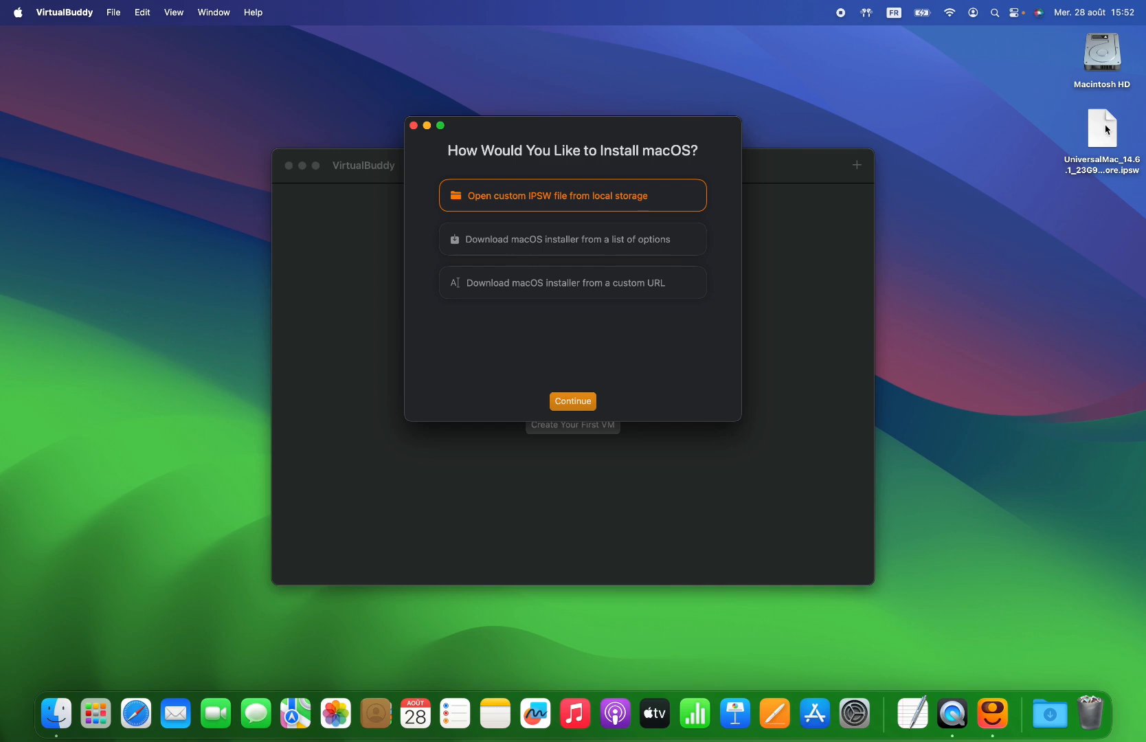
Step: Check the file information of the UniversalMac 14.6.1 restore IPSW on the desktop
left_click_drag(1097, 129, 1059, 130)
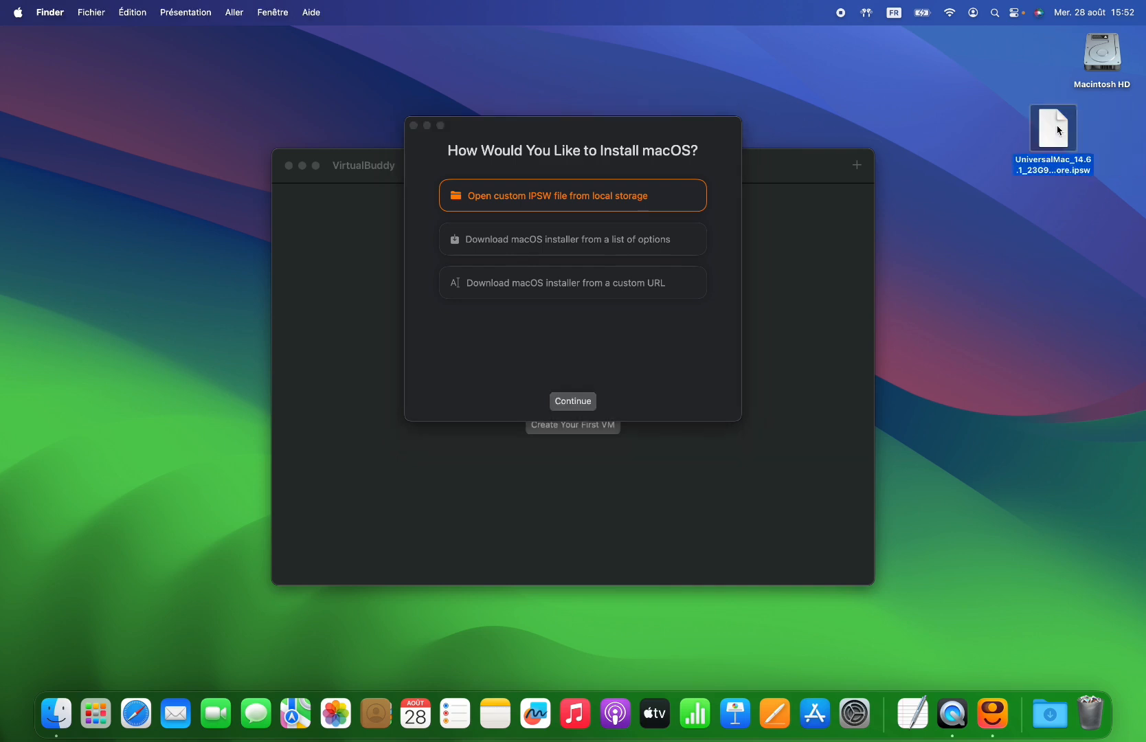
key("super+i")
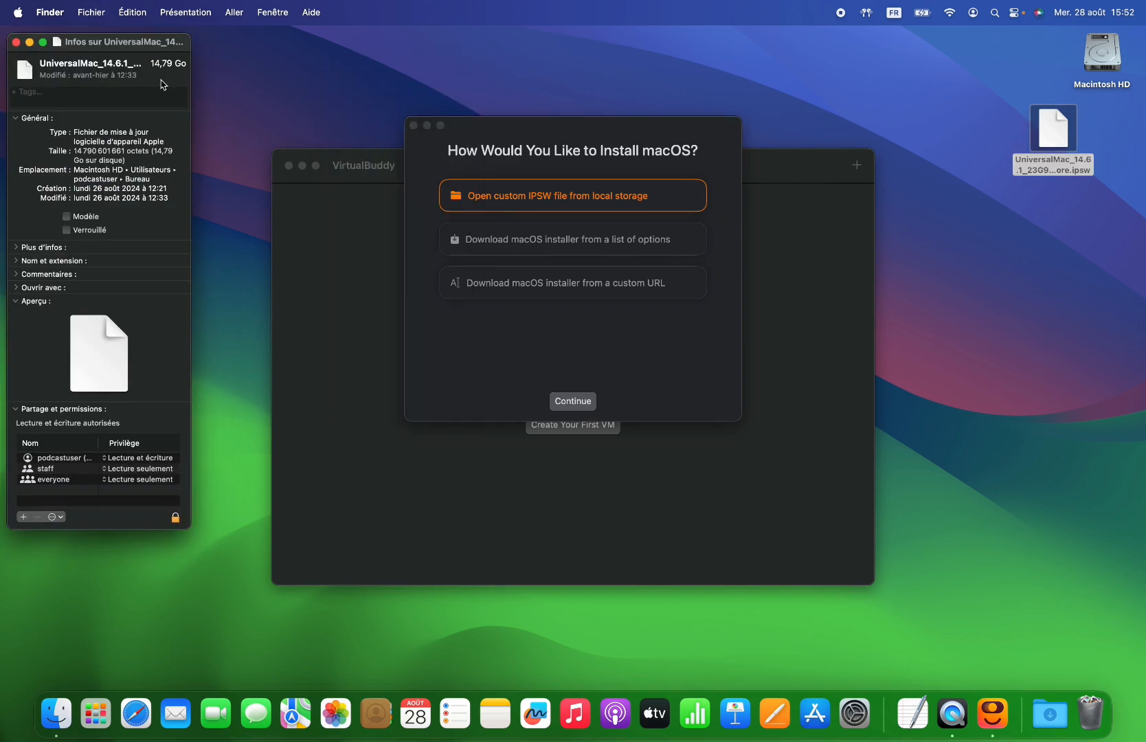
left_click(17, 43)
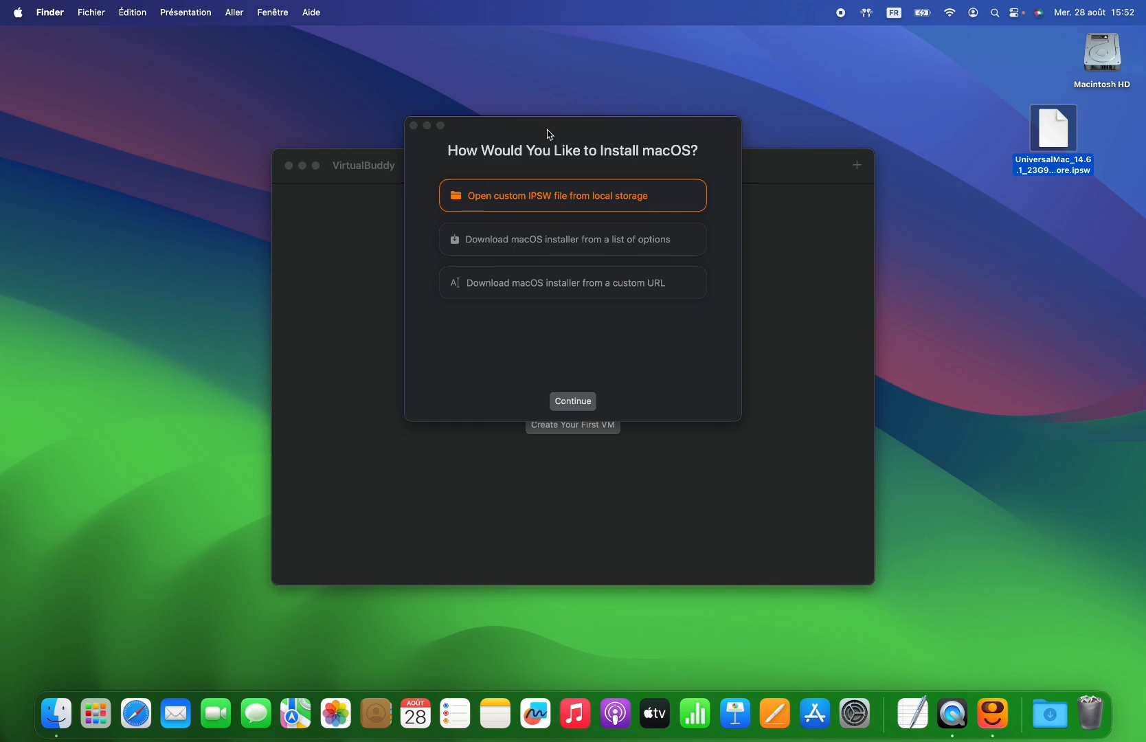
Step: Choose to download the macOS installer from a list of options and select macOS 14.6.1 as the OS version
left_click_drag(549, 132, 530, 128)
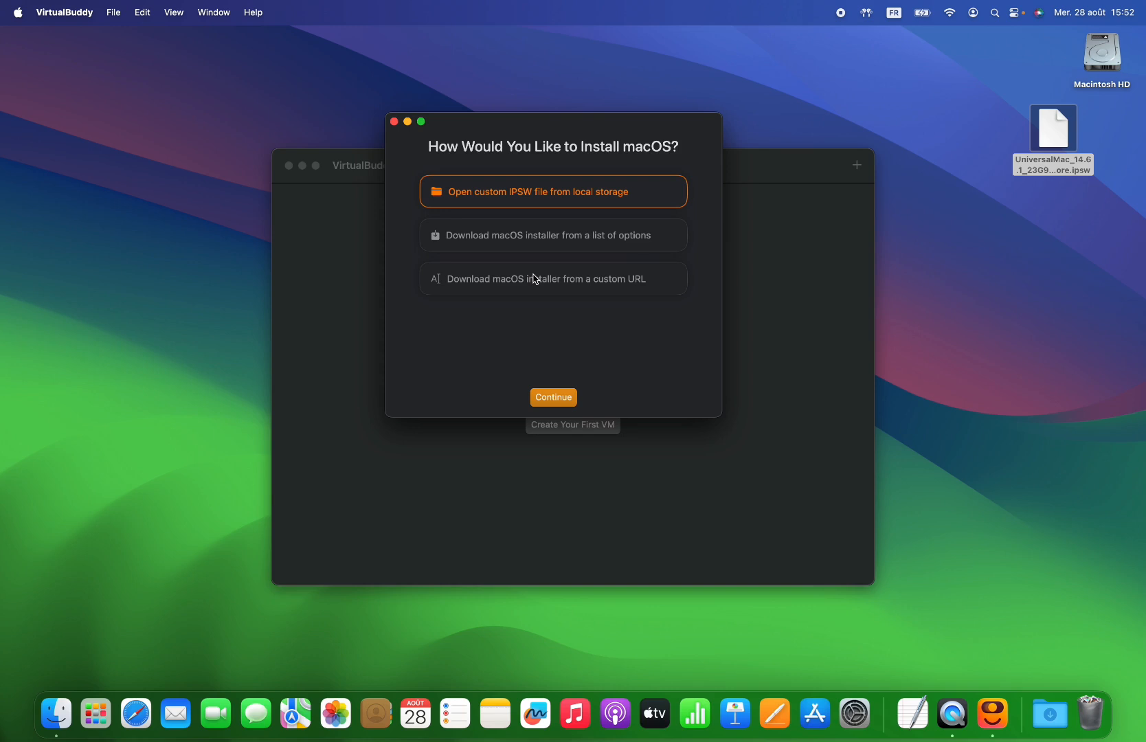
left_click(492, 241)
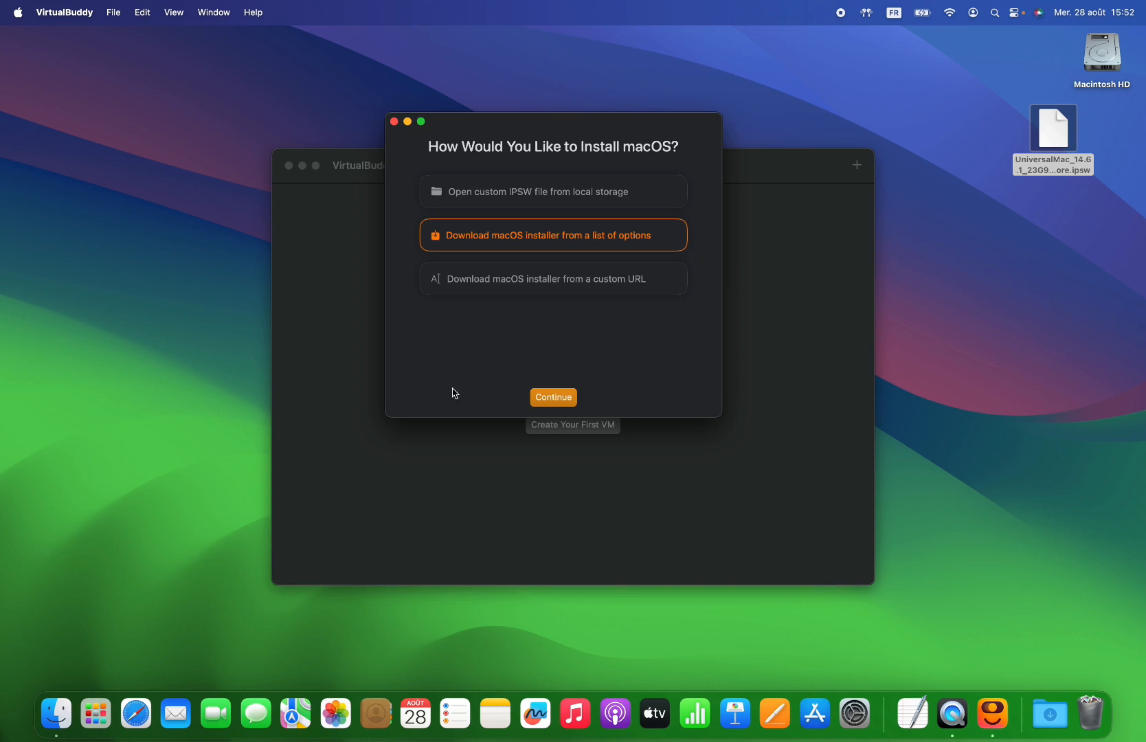
left_click(555, 399)
left_click(519, 185)
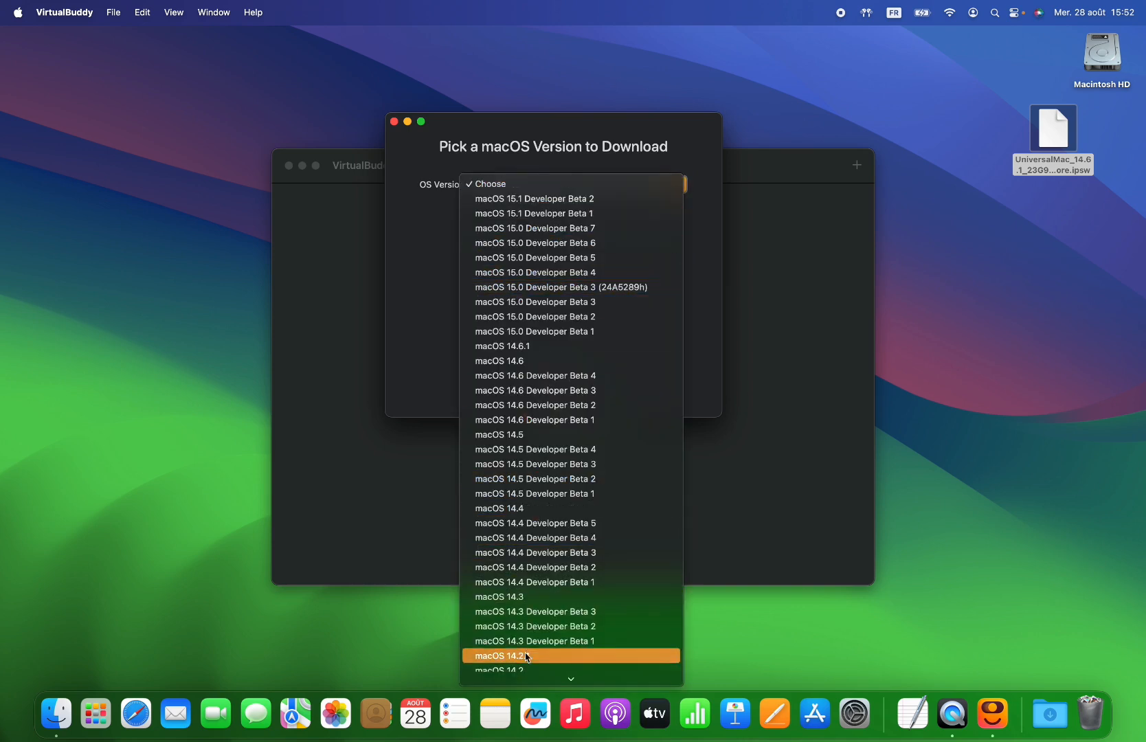
mouse_move(531, 681)
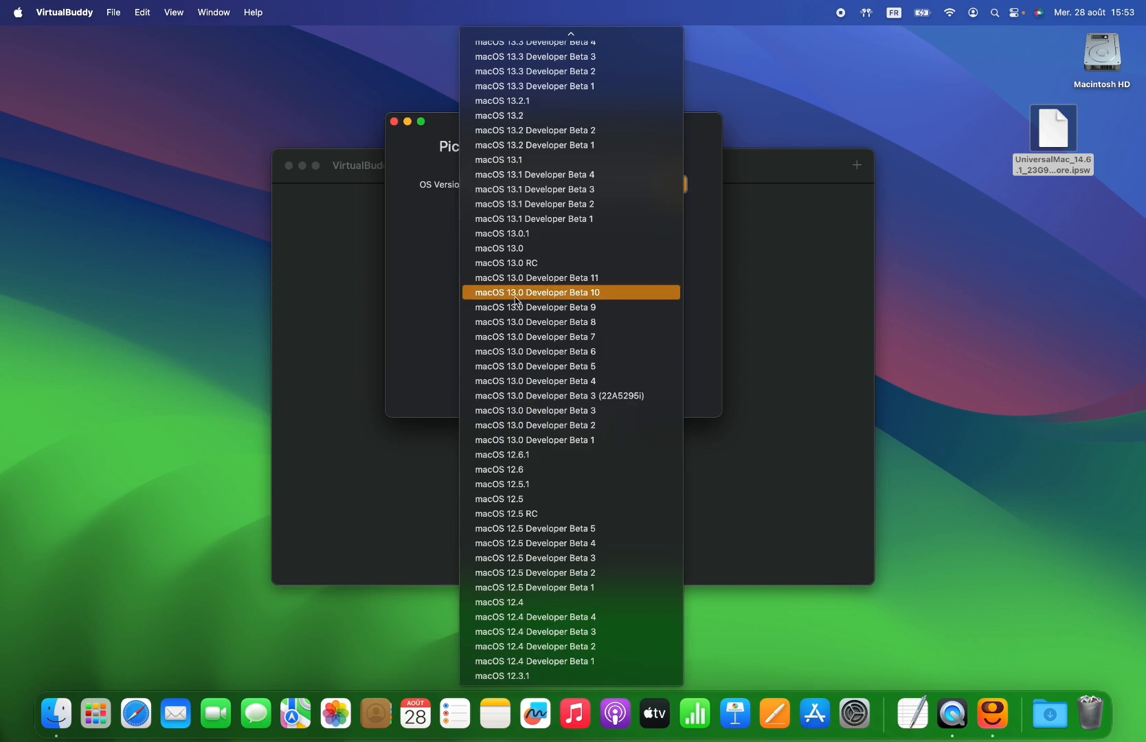
scroll(517, 300, "up", 10)
scroll(516, 295, "up", 15)
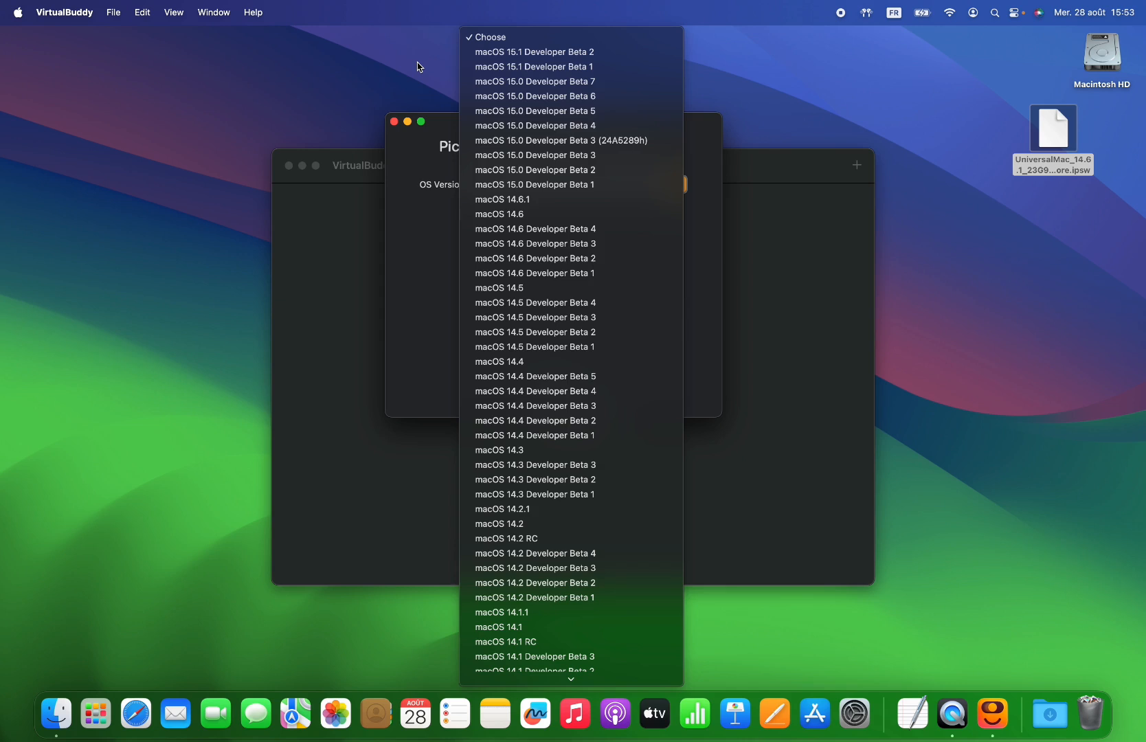
left_click(526, 201)
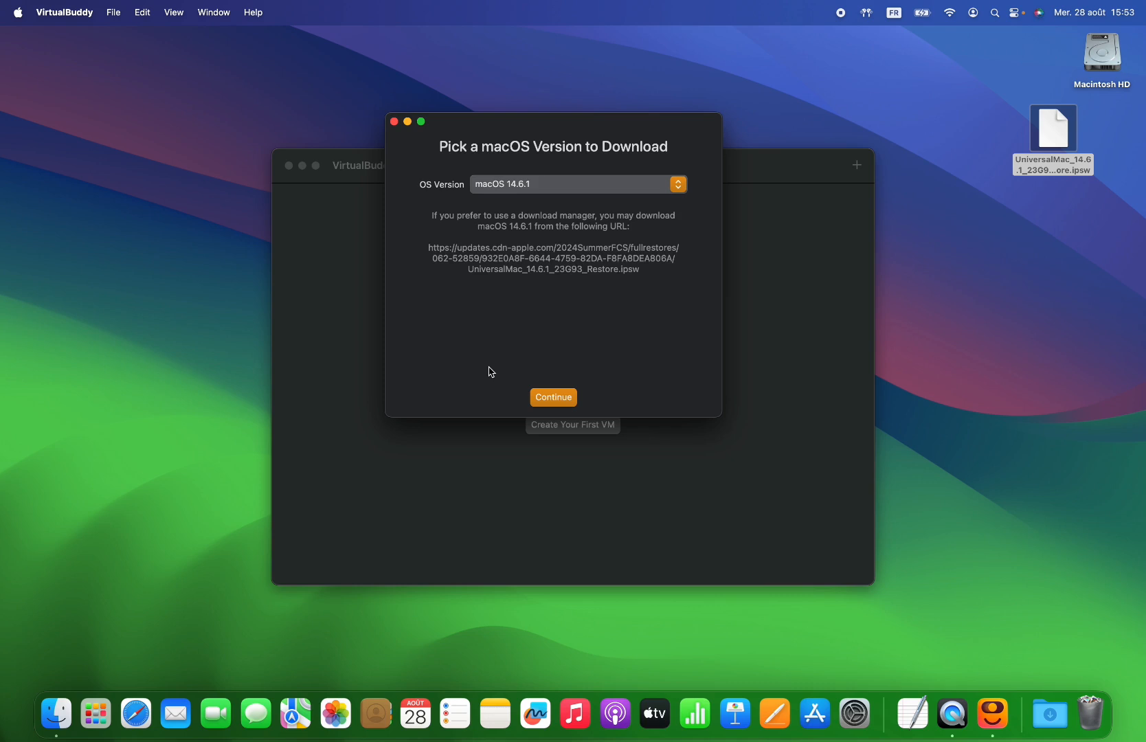
Step: Close the download wizard and restart the macOS VM creation using the local UniversalMac_14.6.1_23G93_Restore.ipsw file from the Desktop
left_click(395, 122)
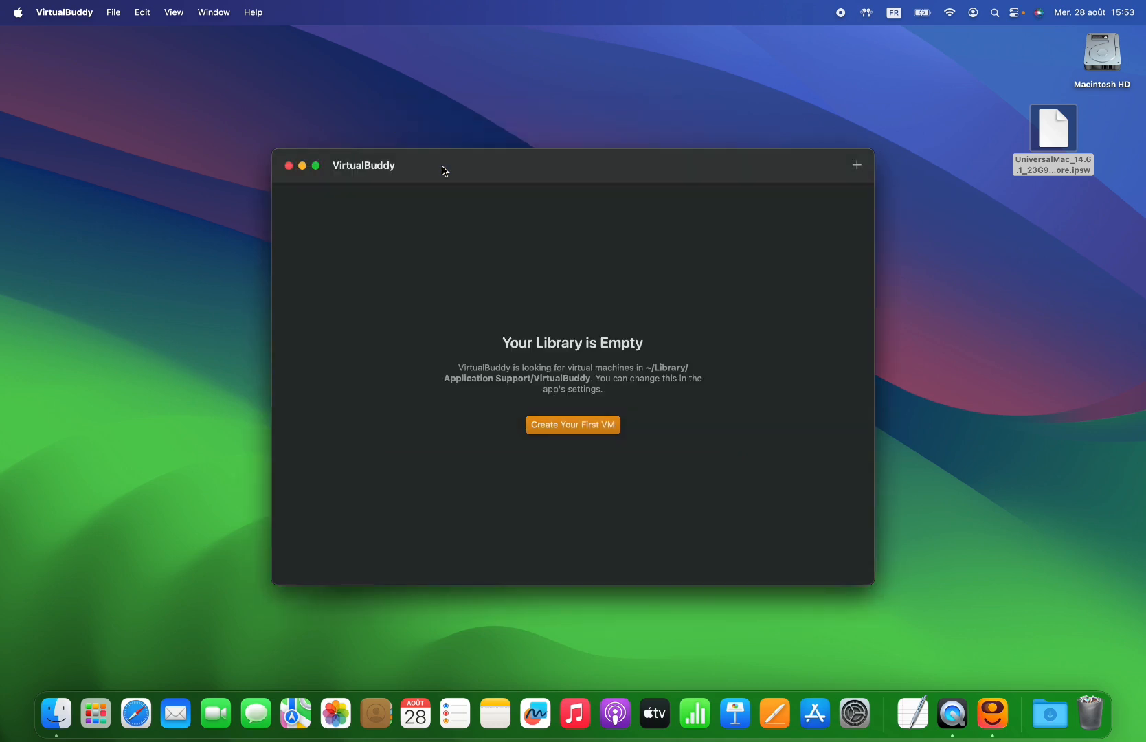
left_click(561, 424)
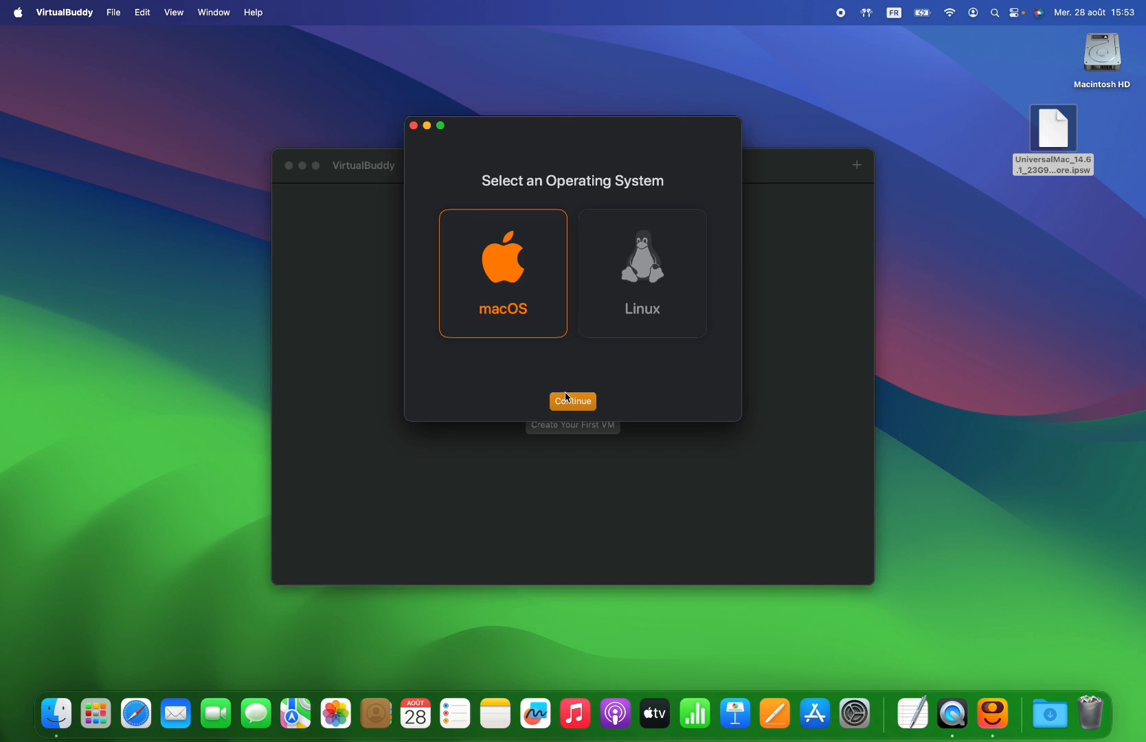
left_click(568, 404)
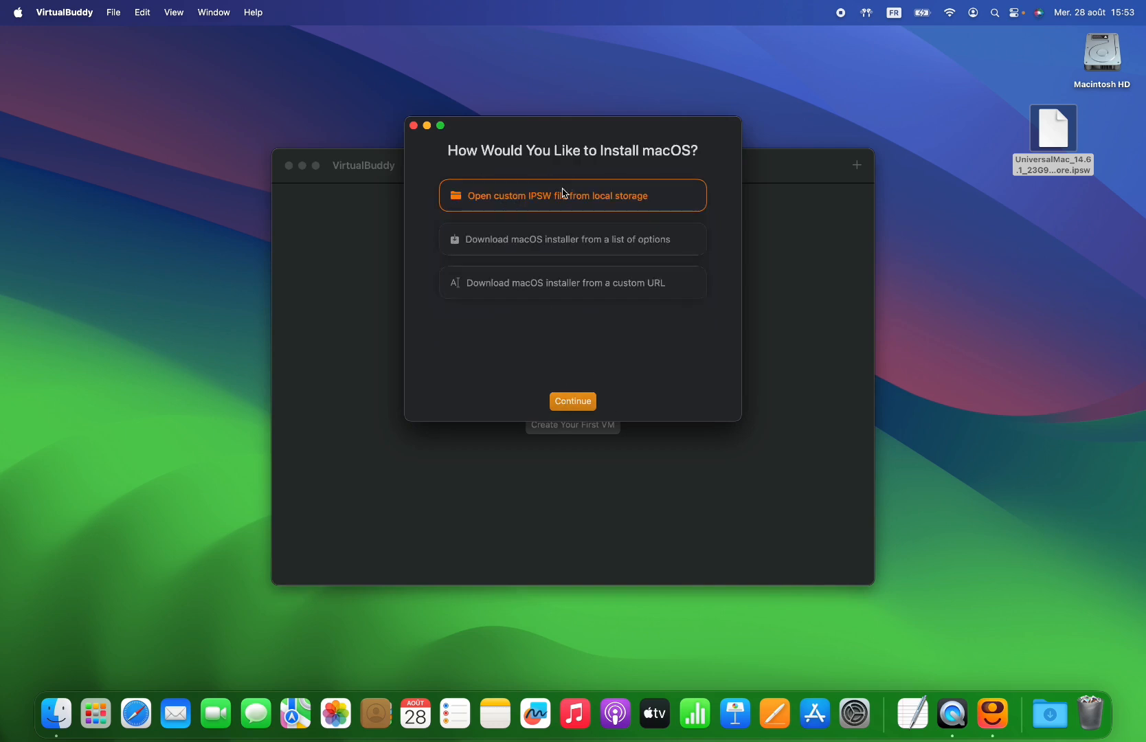
left_click(569, 405)
left_click(354, 186)
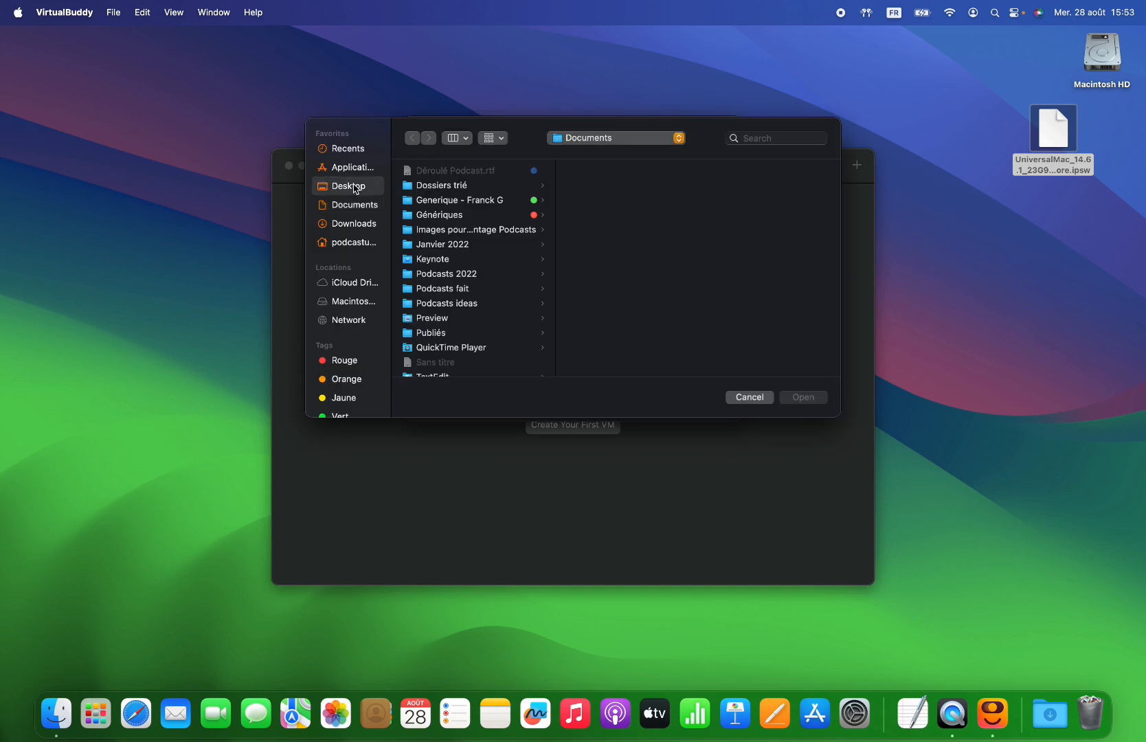
left_click(446, 170)
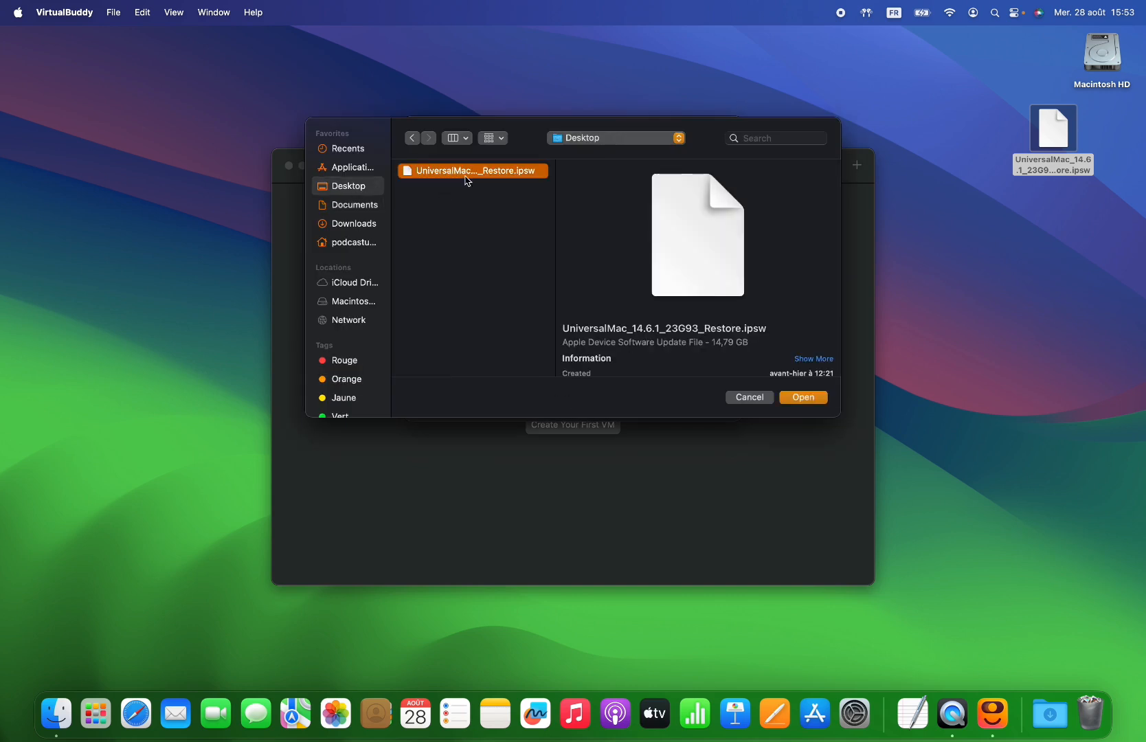
left_click(807, 397)
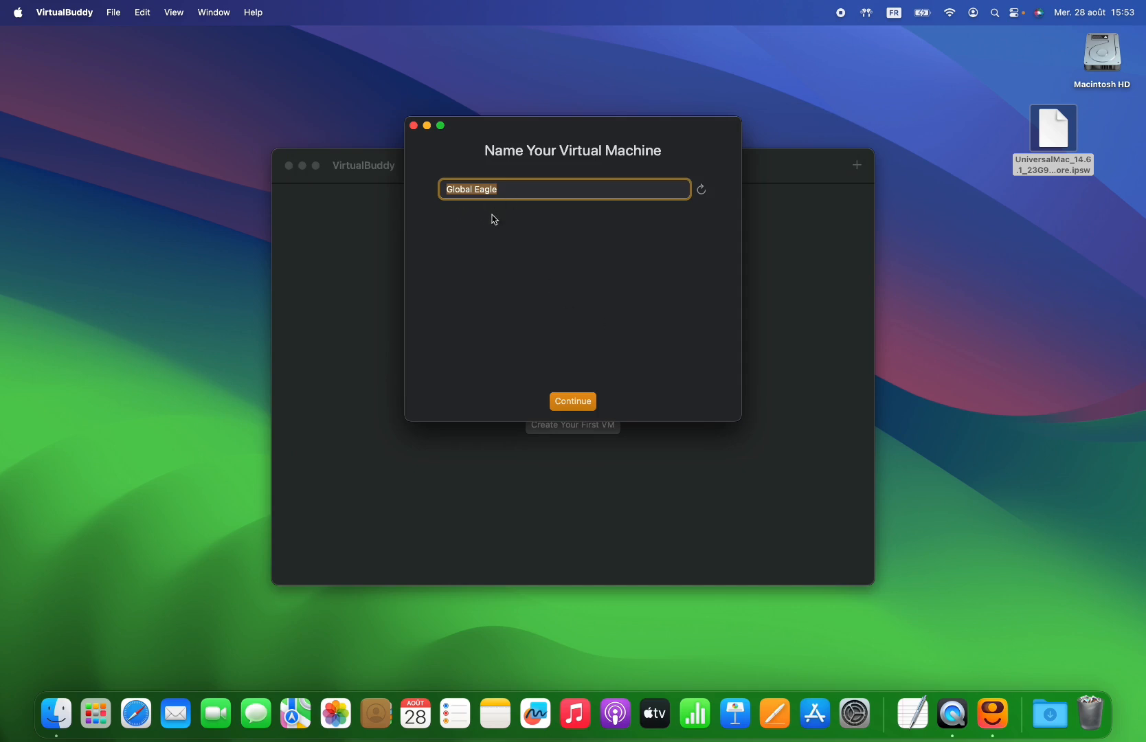
Step: Name the virtual machine macOS Sonoma 14.6.1, create it with the default configuration and return to the library
type("macOS Sonoma 14.6.1")
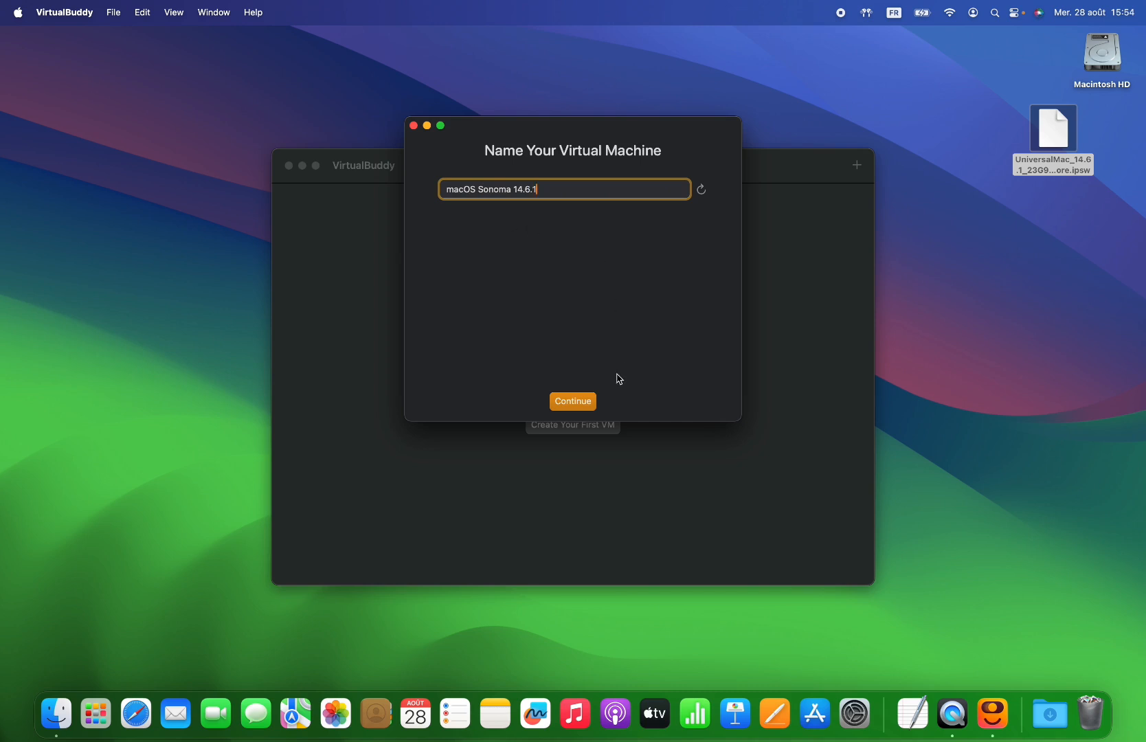
left_click(580, 404)
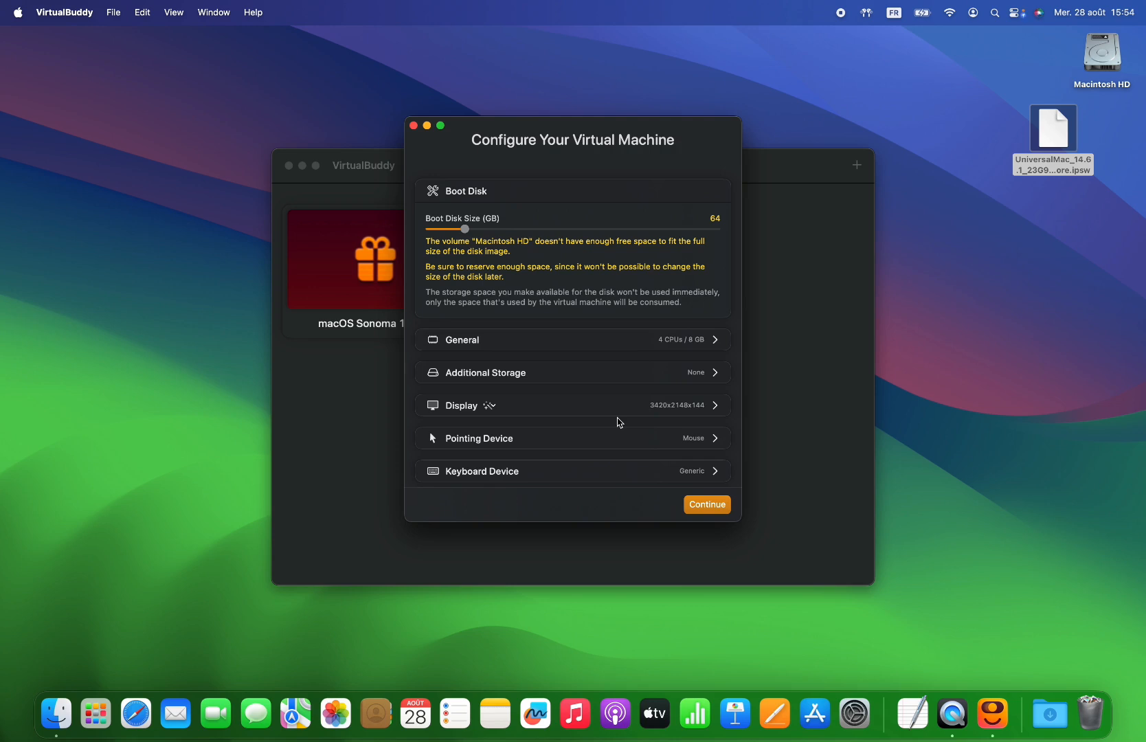
scroll(619, 421, "down", 5)
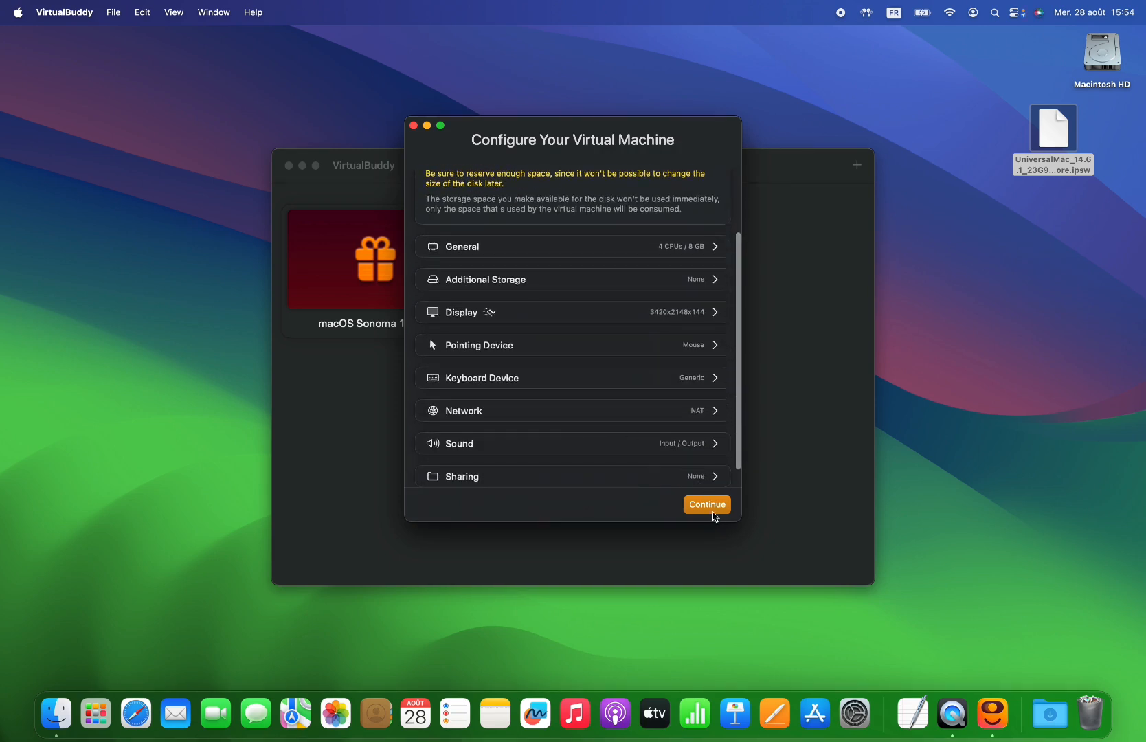
left_click(708, 509)
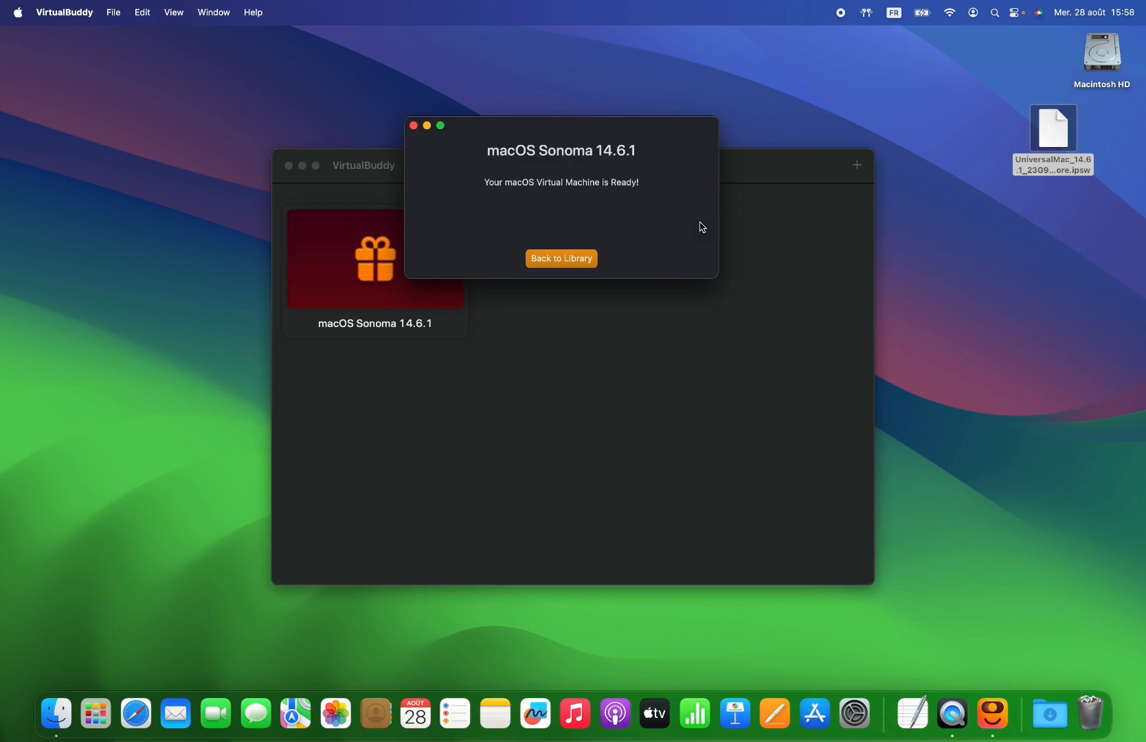
left_click(577, 265)
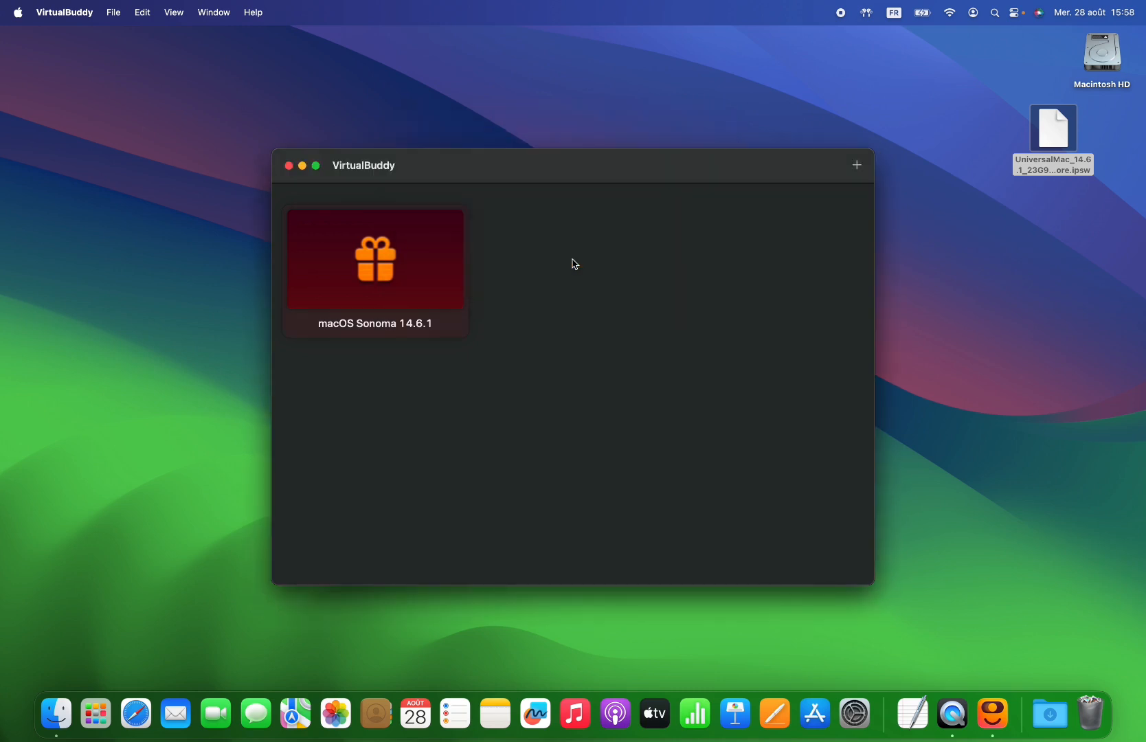
Step: Boot the macOS Sonoma 14.6.1 virtual machine and choose Français as the language and France as the country
double_click(378, 279)
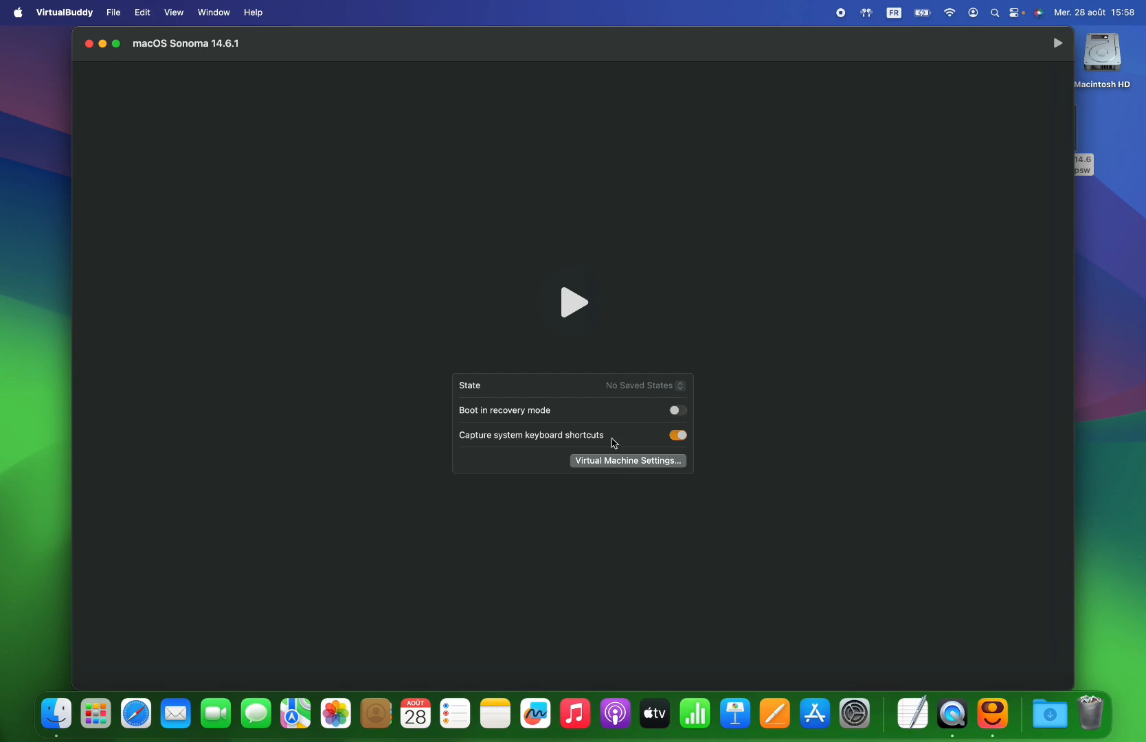
left_click(575, 301)
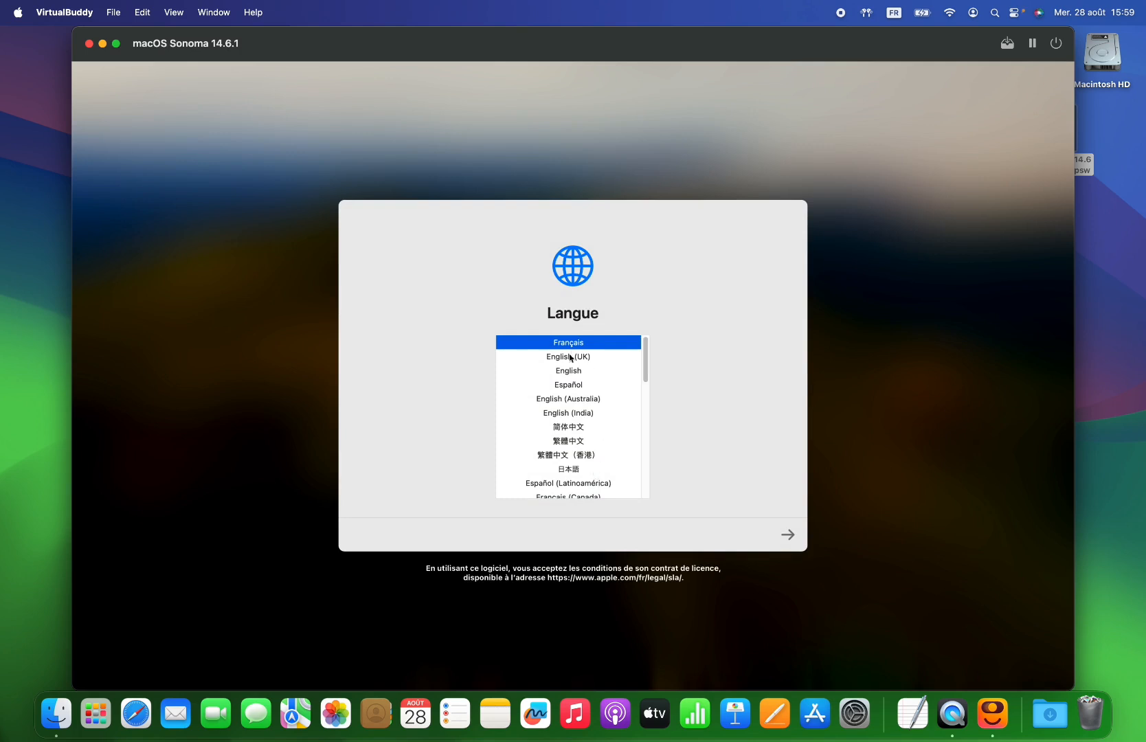
left_click(784, 540)
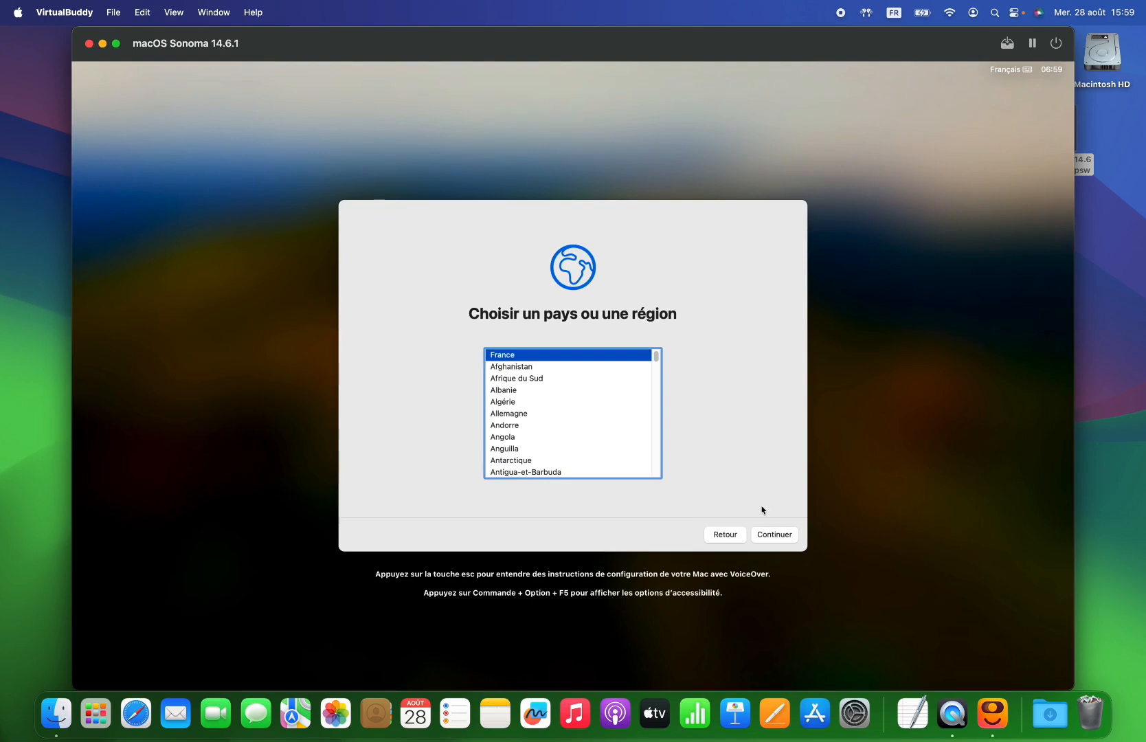
left_click(780, 539)
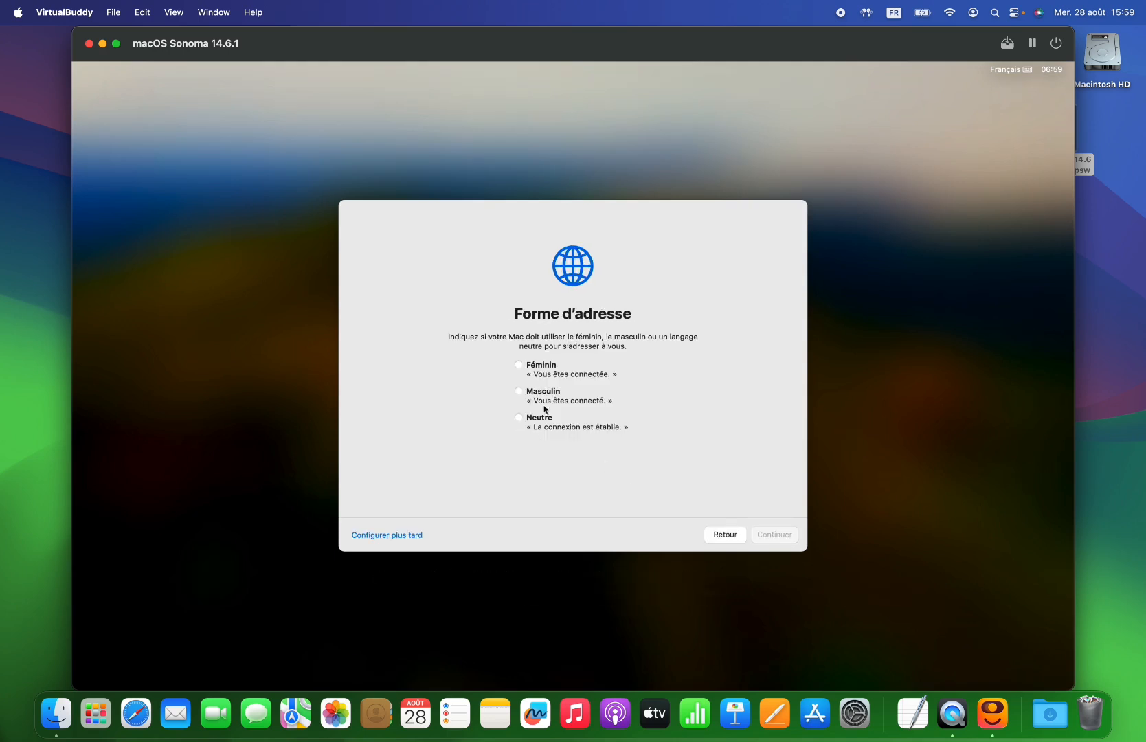
Step: Set the form of address to Masculin and accept the default French language settings, continuing past the data and privacy information
left_click(533, 392)
left_click(768, 540)
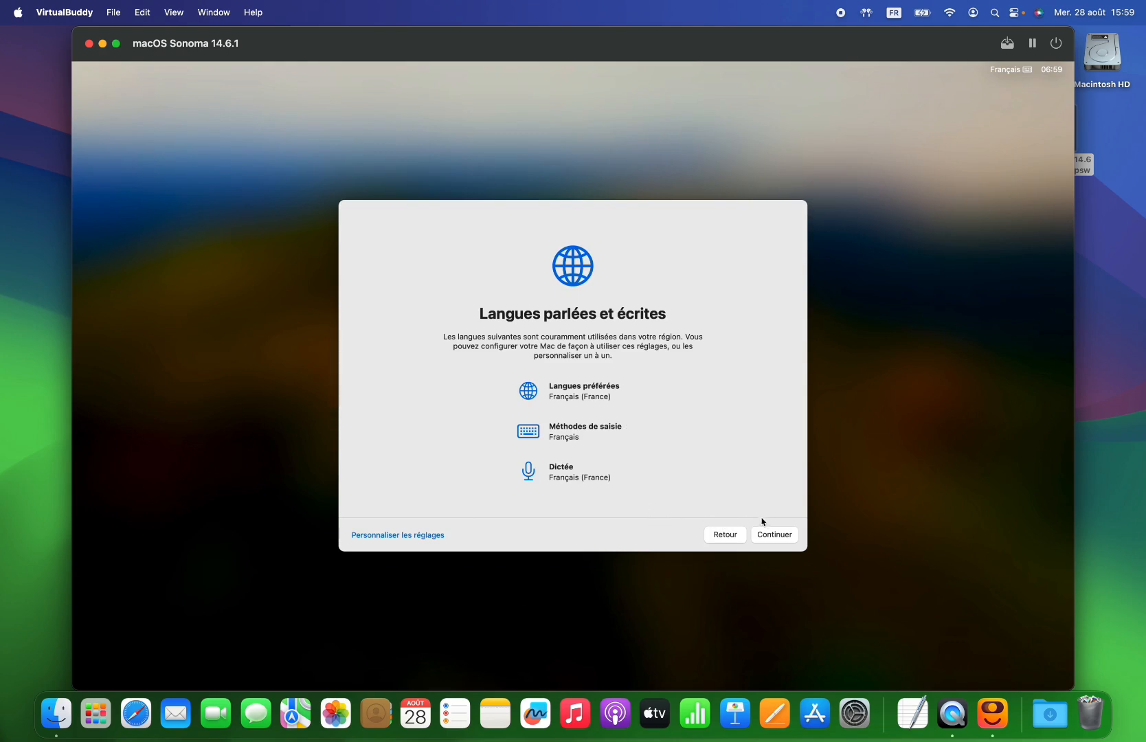
left_click(778, 539)
left_click(773, 541)
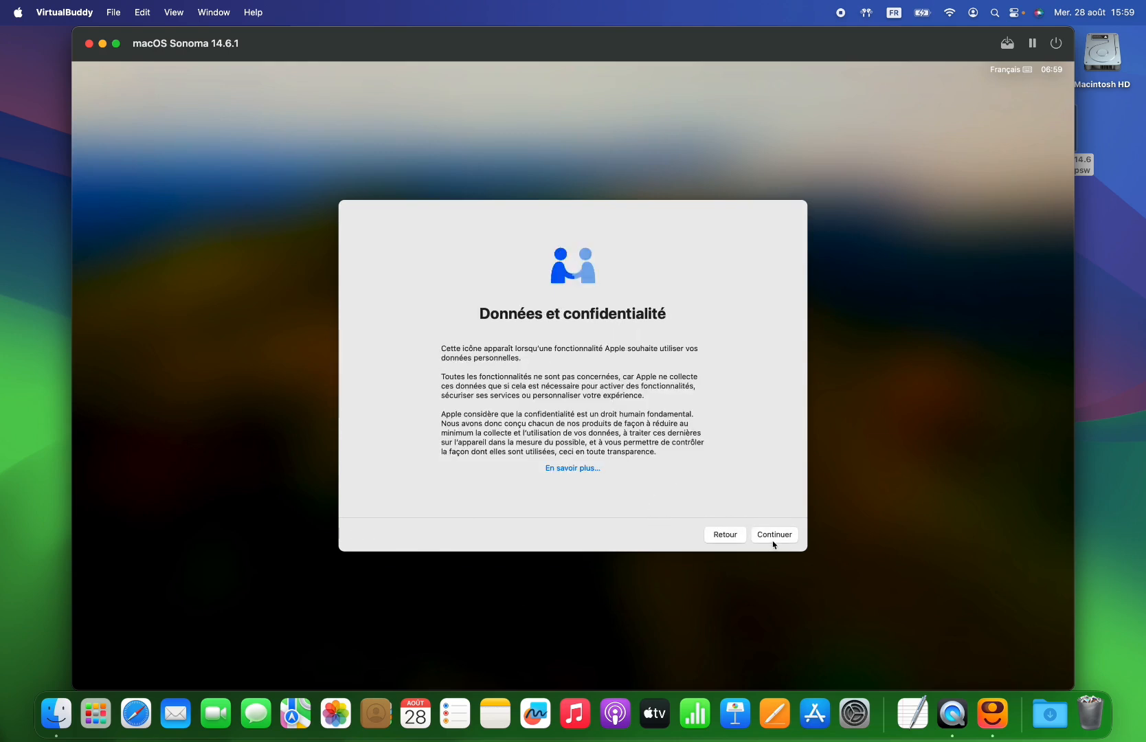
left_click(771, 540)
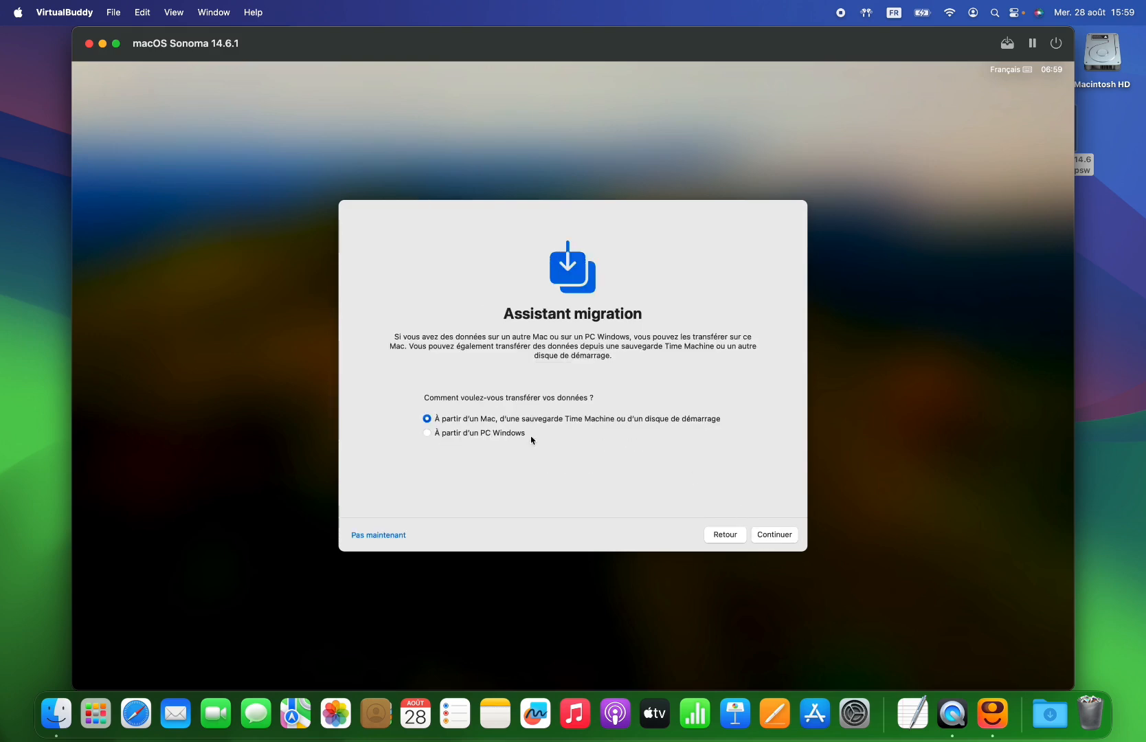
Step: Skip data migration and the Apple ID sign-in, and accept the macOS licence terms
left_click(363, 536)
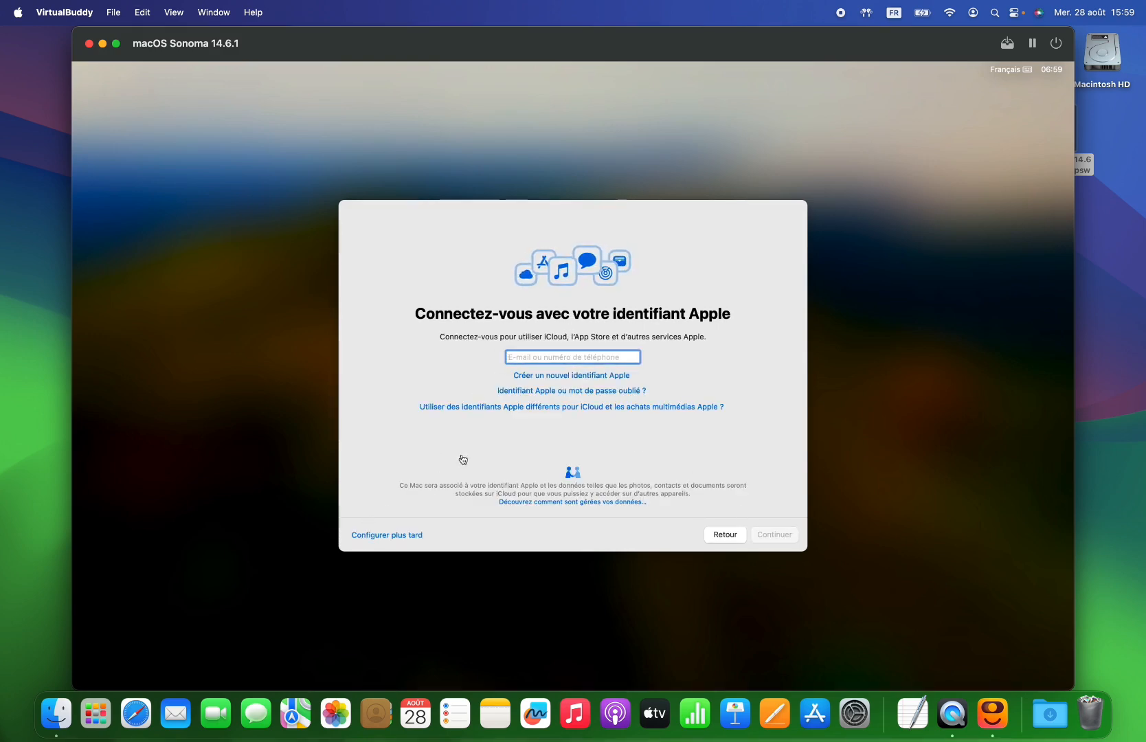
left_click(395, 535)
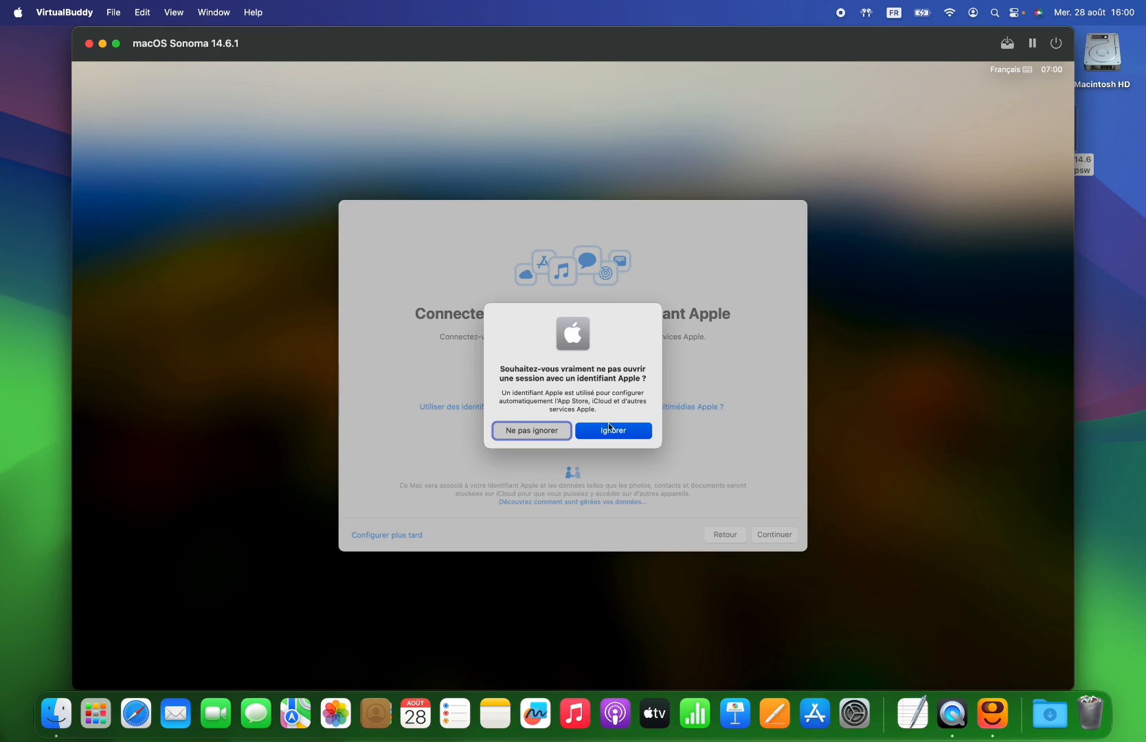
left_click(609, 425)
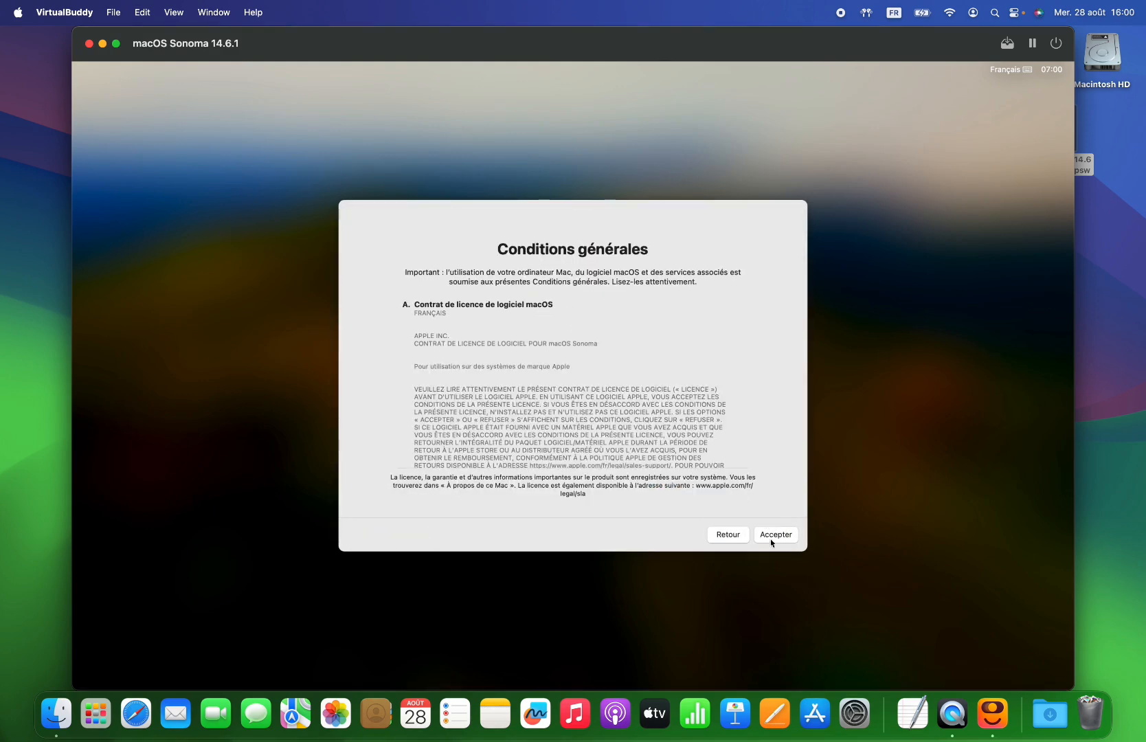
left_click(772, 536)
left_click(631, 416)
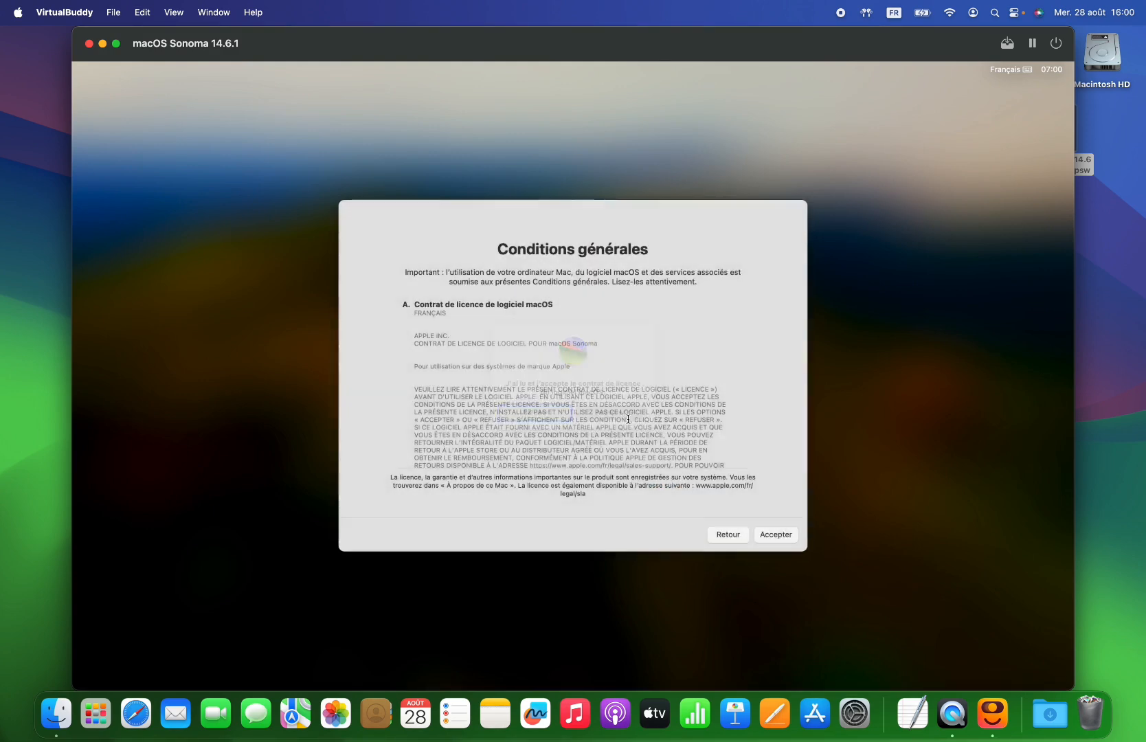
Step: Create the computer account with the full name Apple, entering and confirming the account password
type("Apple")
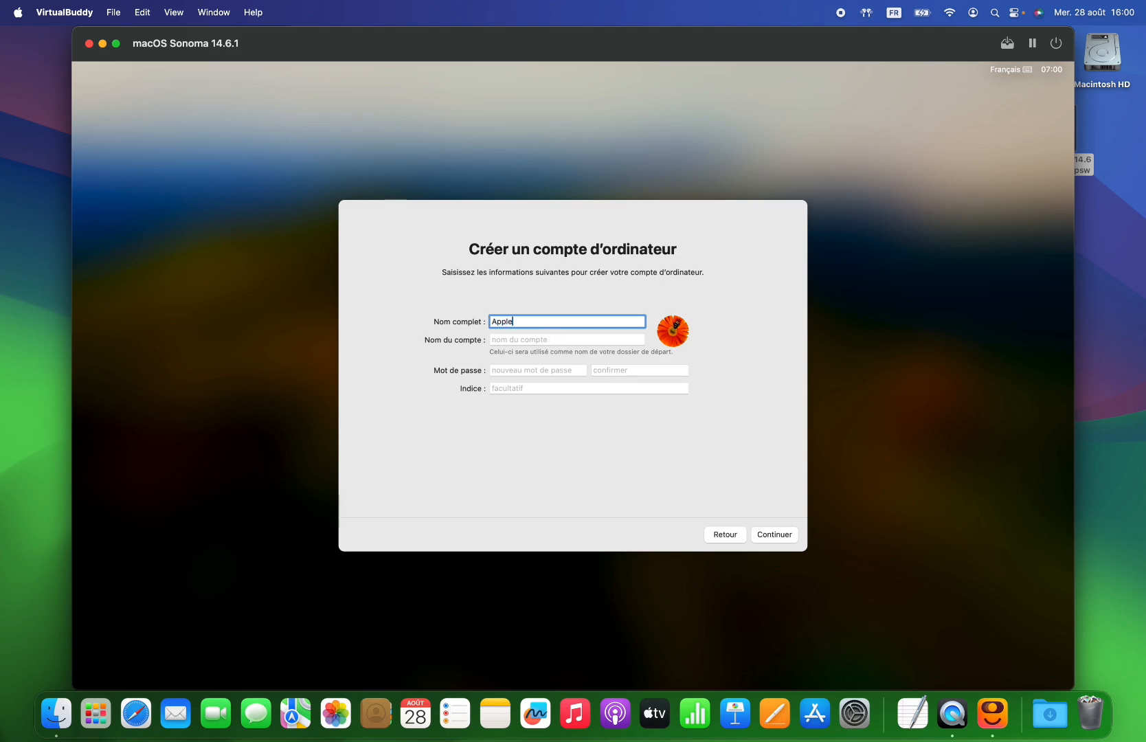
key("Tab")
key("Tab")
type("•••••")
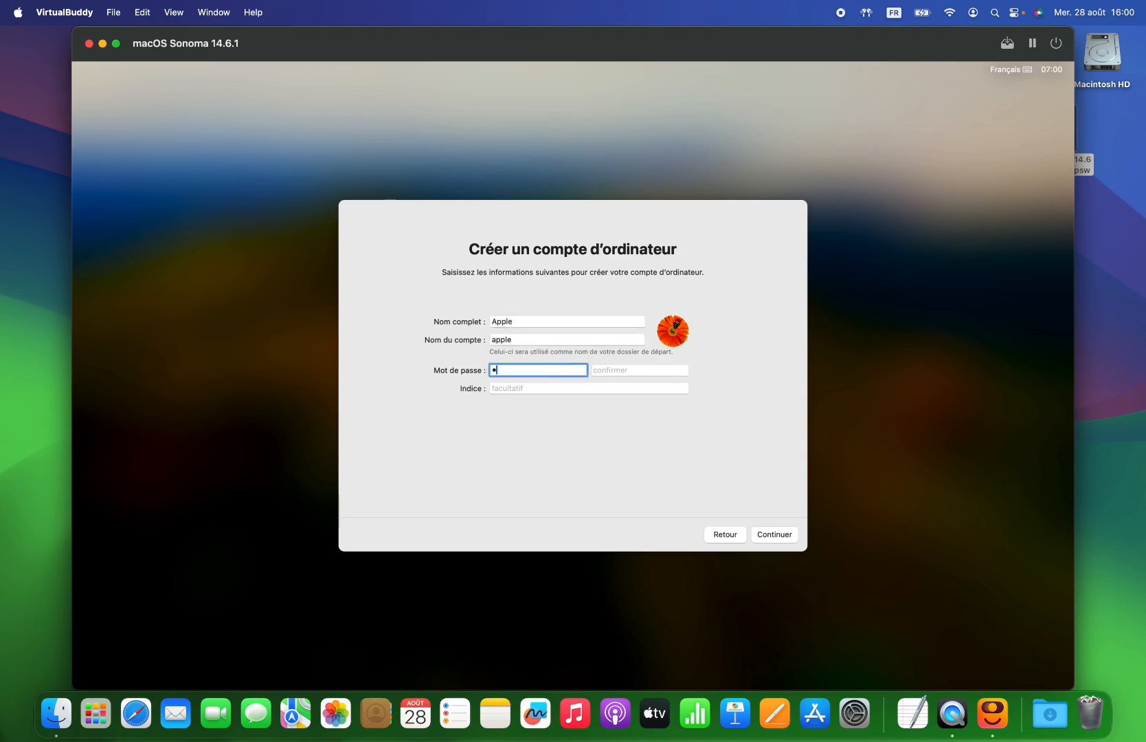
key("Tab")
type("•••••")
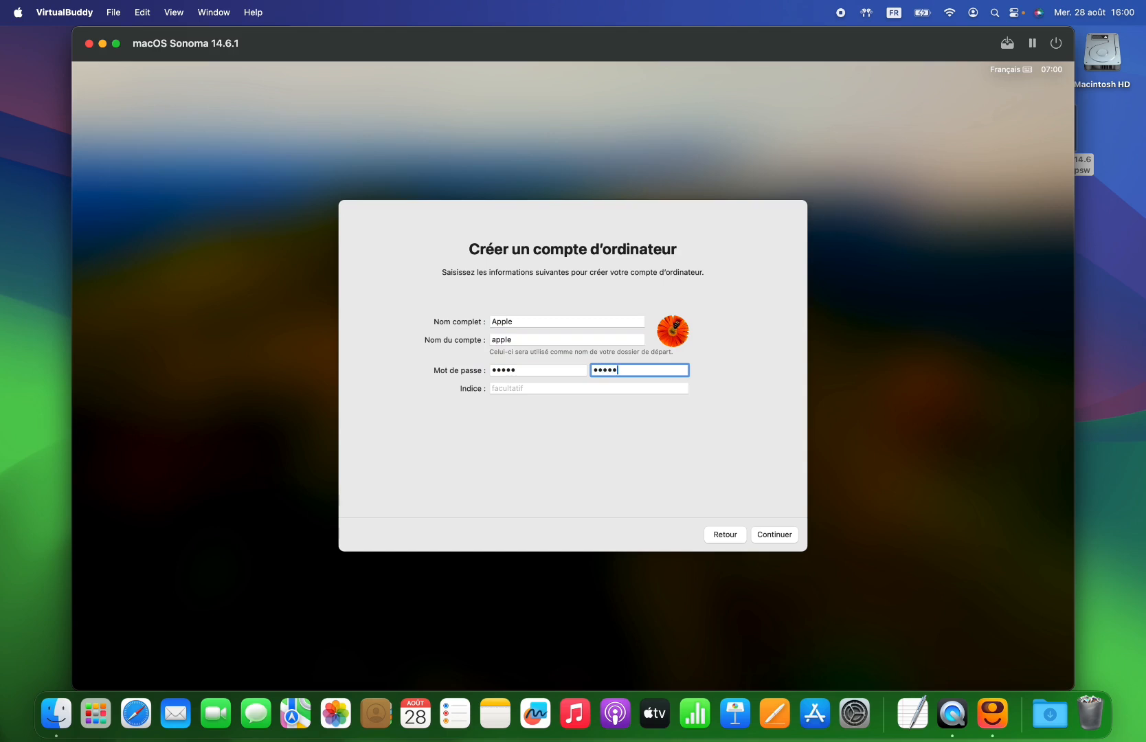
left_click(772, 535)
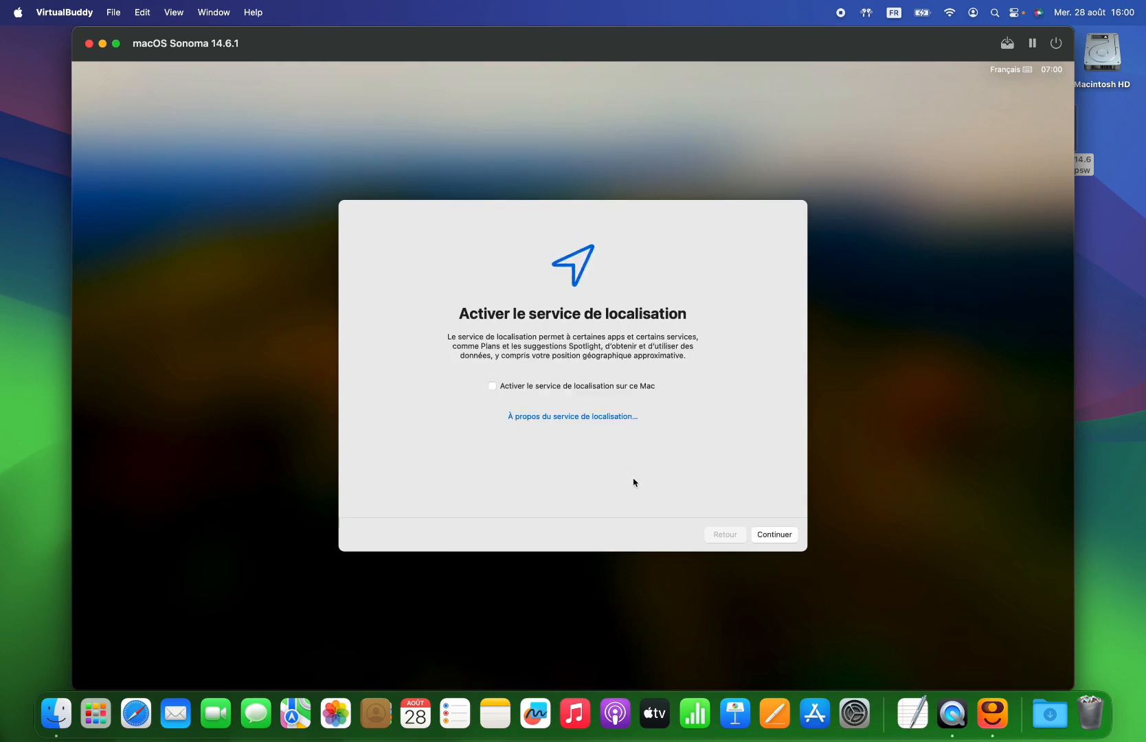
Step: Decline location services and set the time zone's closest city to Paris - France
left_click(775, 539)
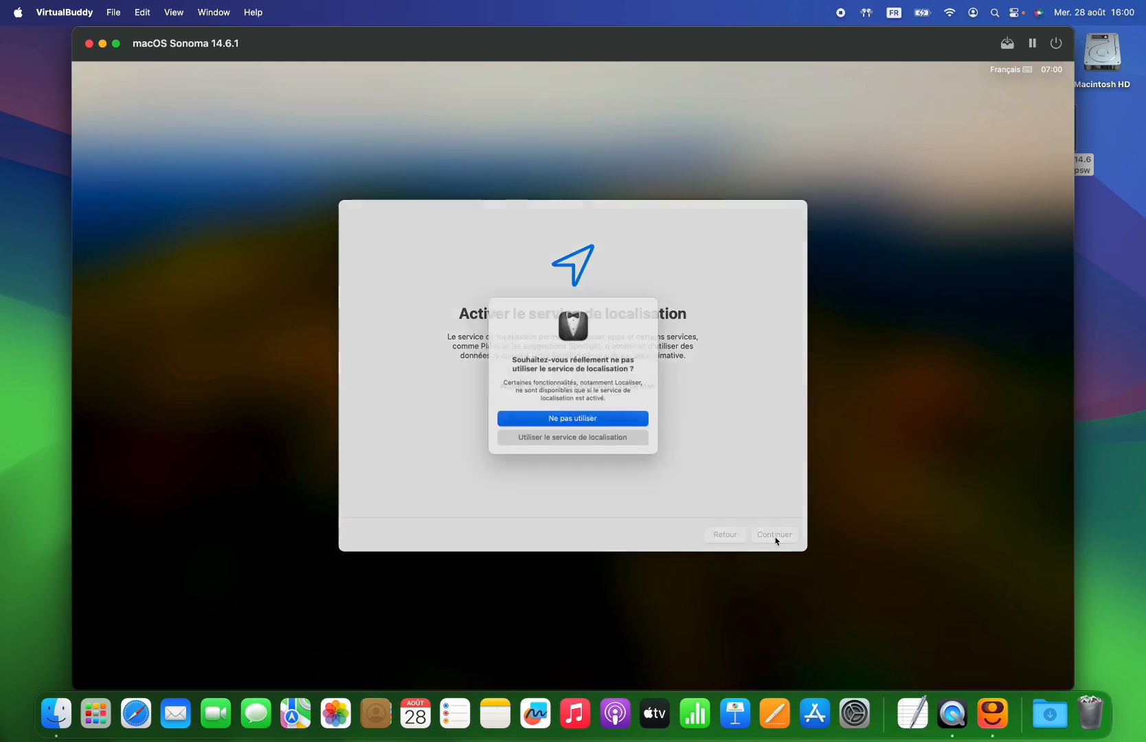
left_click(564, 422)
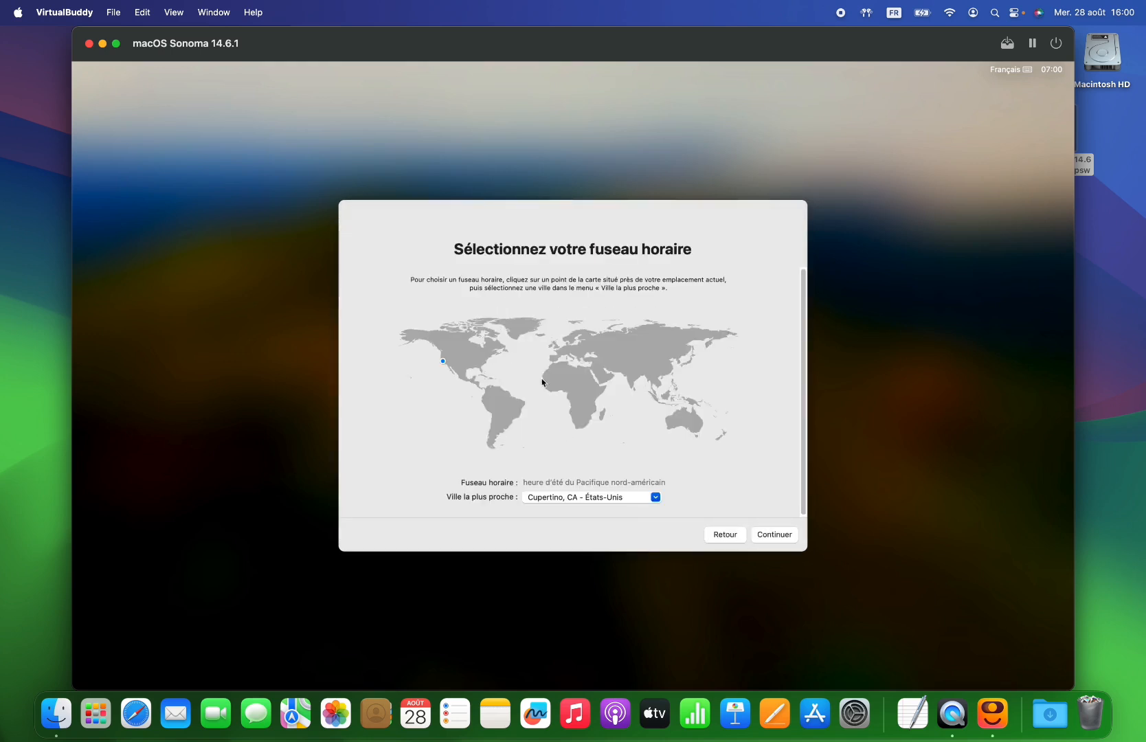
left_click(559, 353)
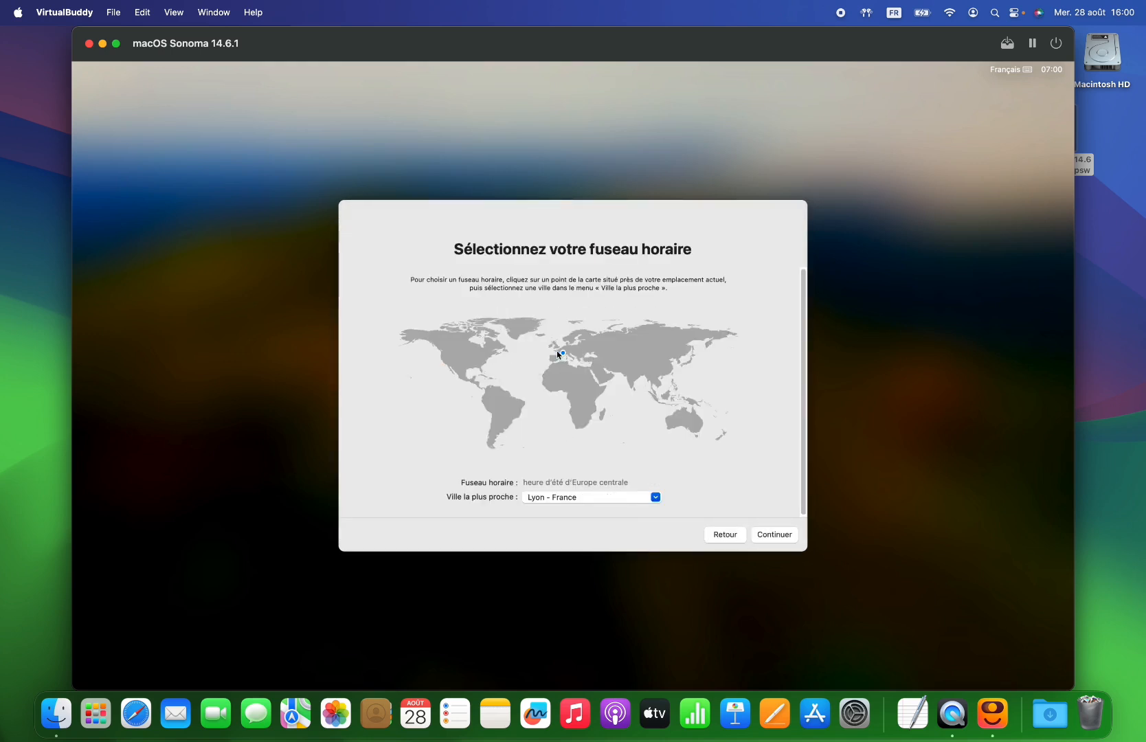
left_click(557, 350)
left_click(559, 353)
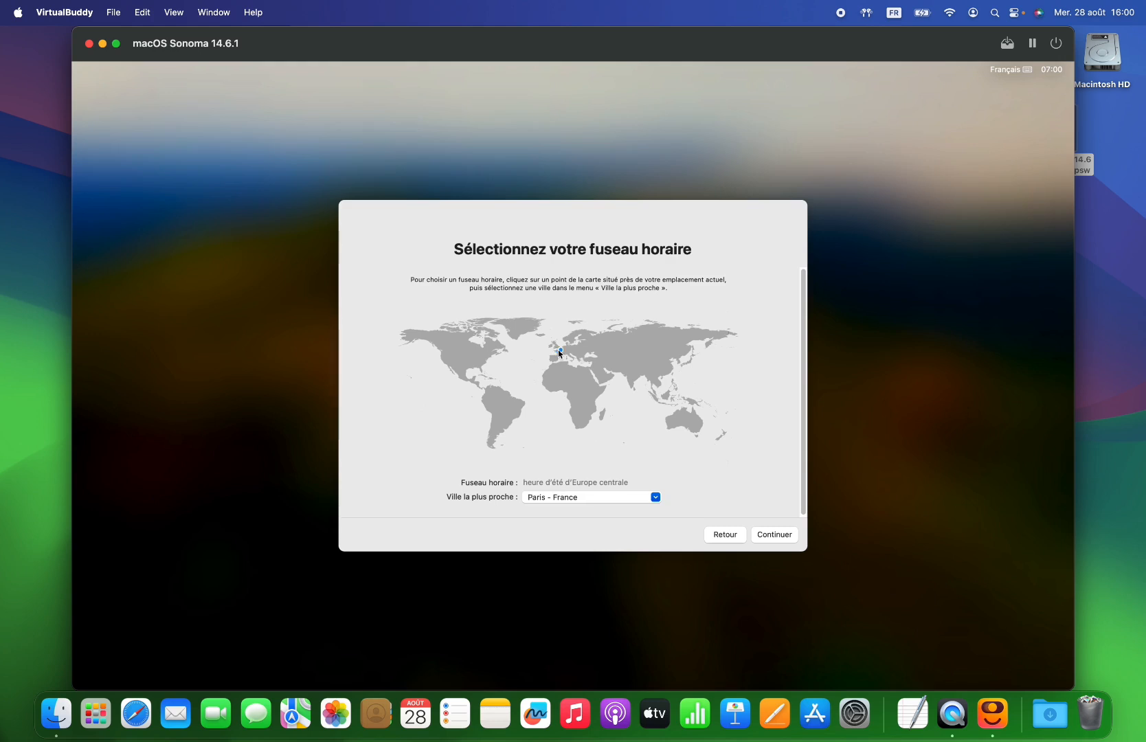
left_click(762, 542)
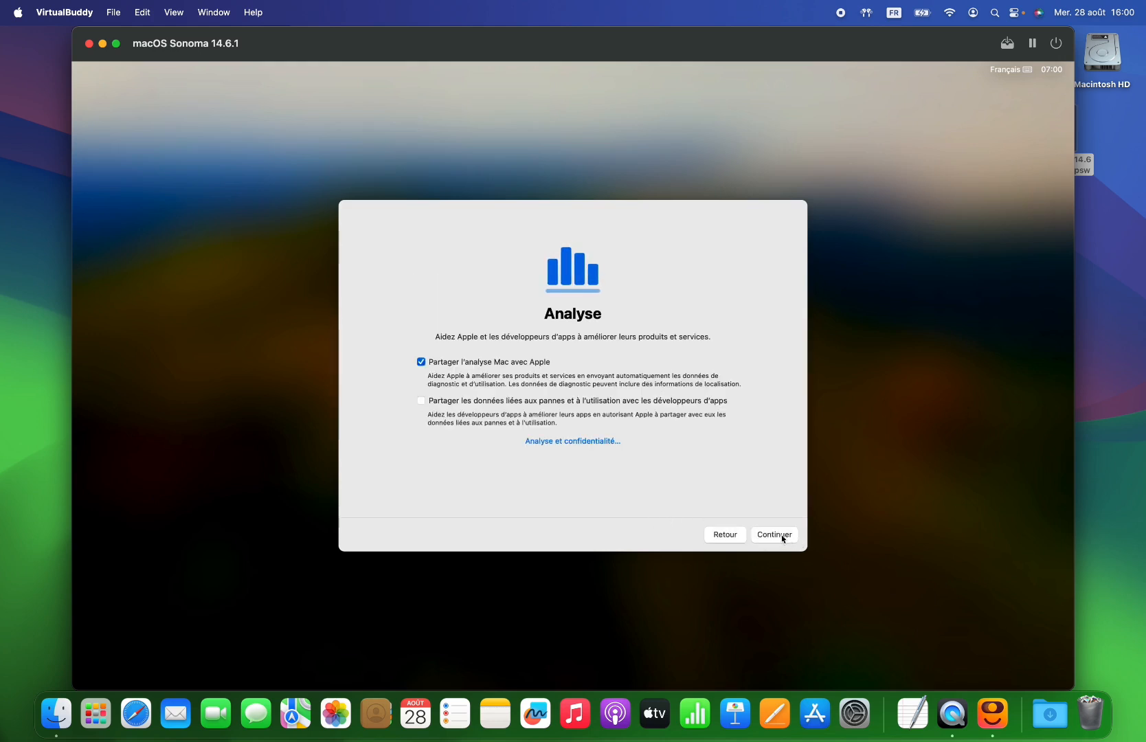
Step: Finish the macOS setup with Mac analytics shared with Apple, Siri disabled and the Sombre appearance
left_click(768, 536)
left_click(398, 534)
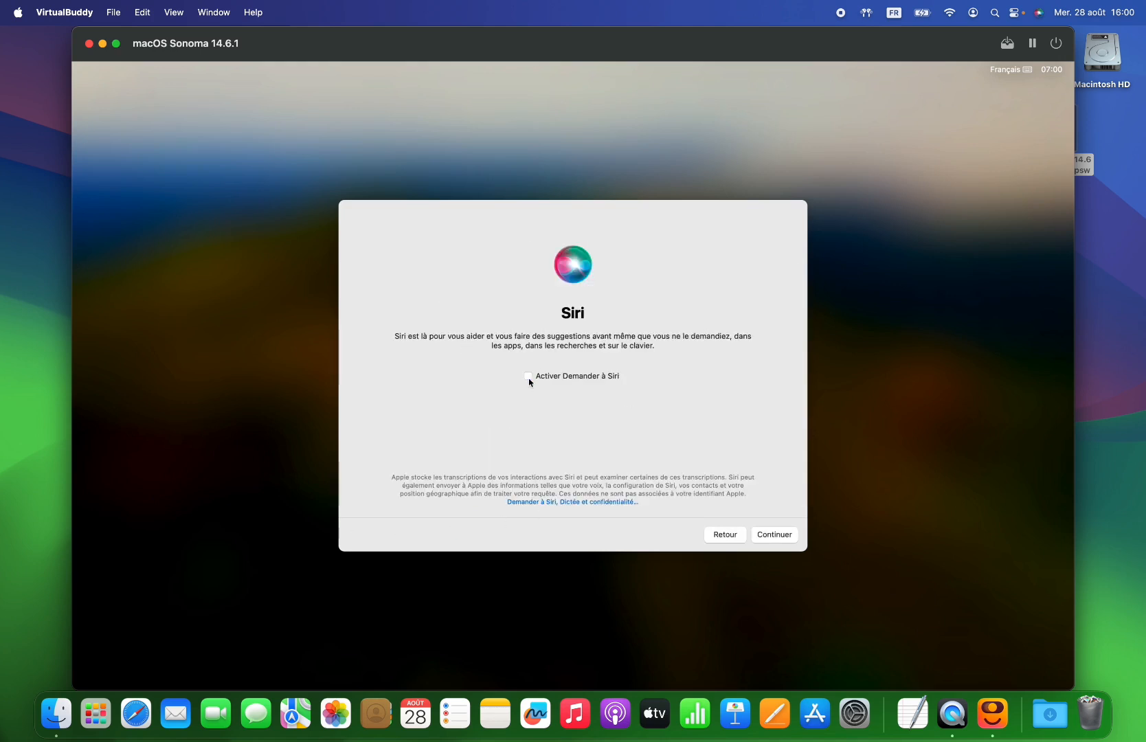
left_click(765, 534)
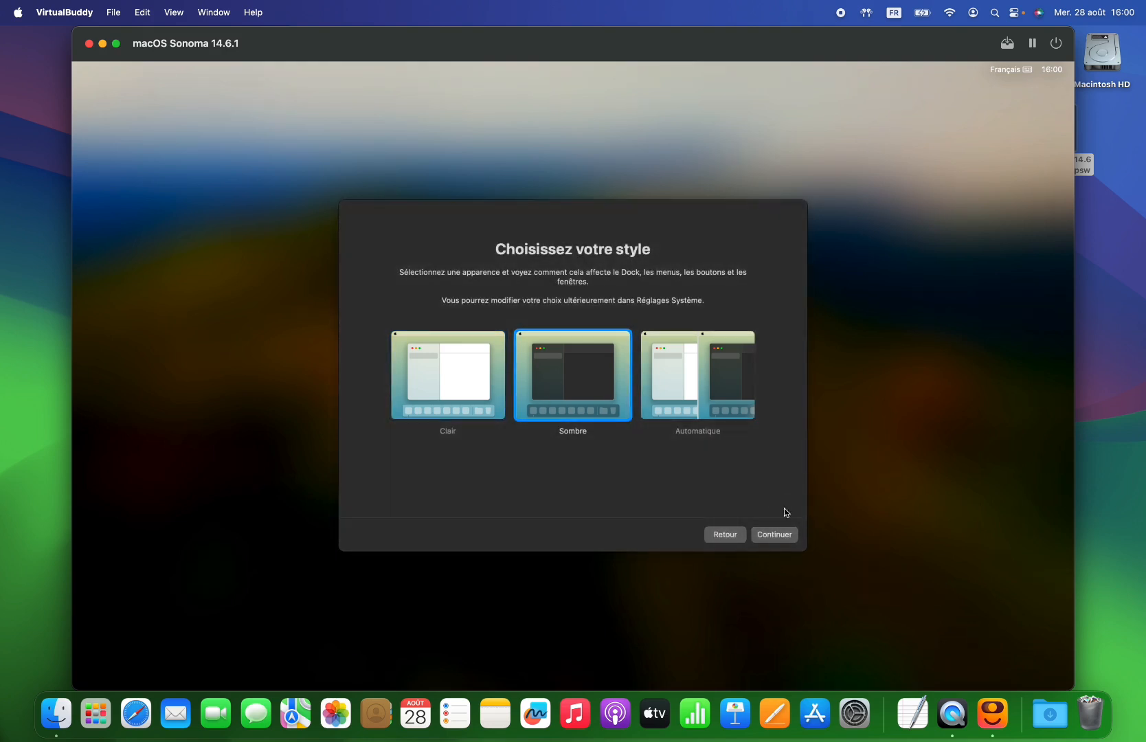
left_click(770, 537)
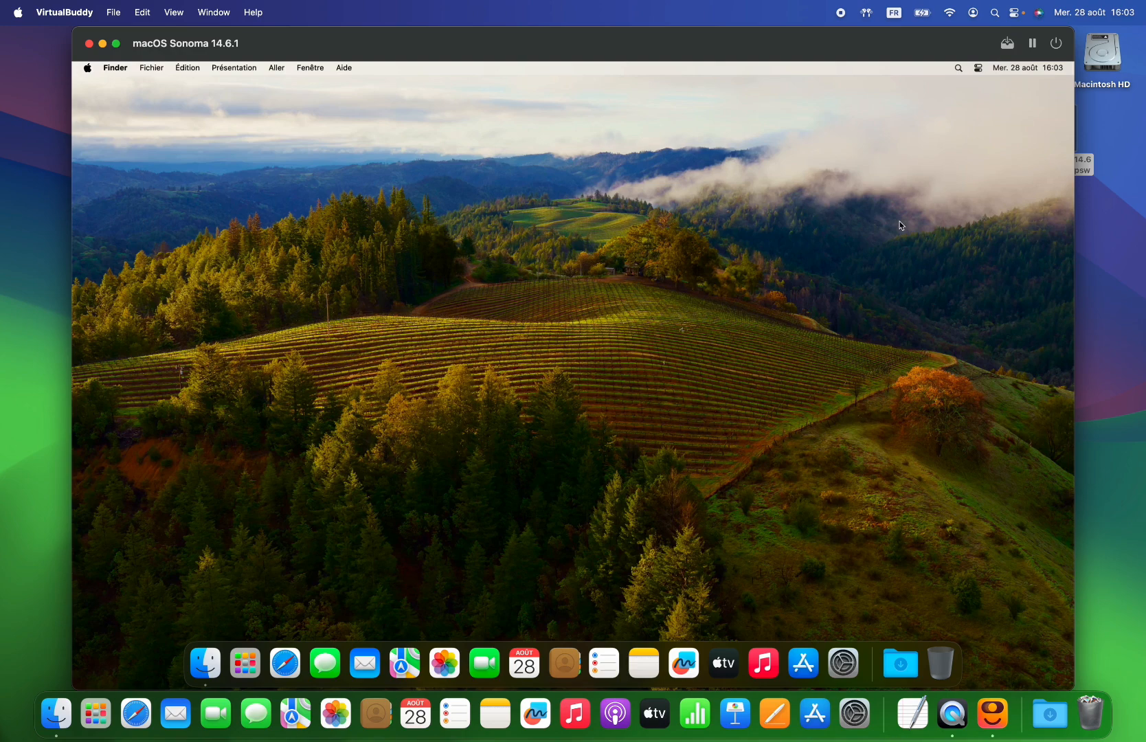
Step: Shut down the virtual machine's macOS and start the machine again with Boot in recovery mode enabled
left_click(88, 68)
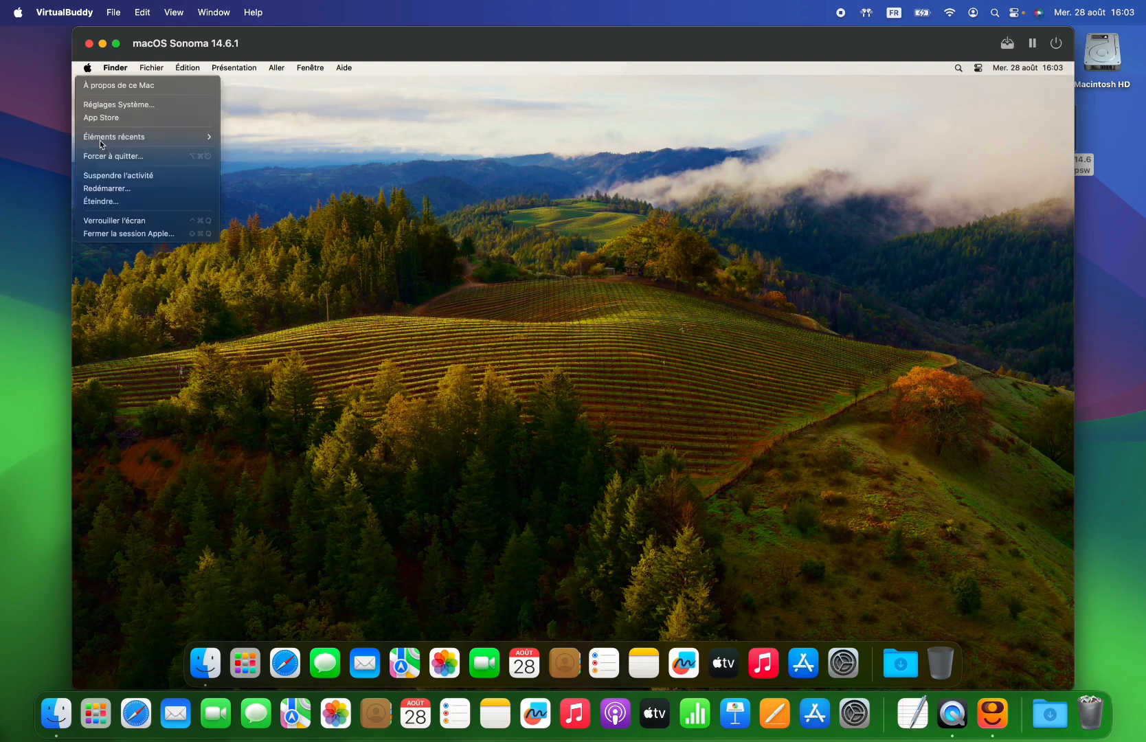
left_click(110, 201)
left_click(696, 275)
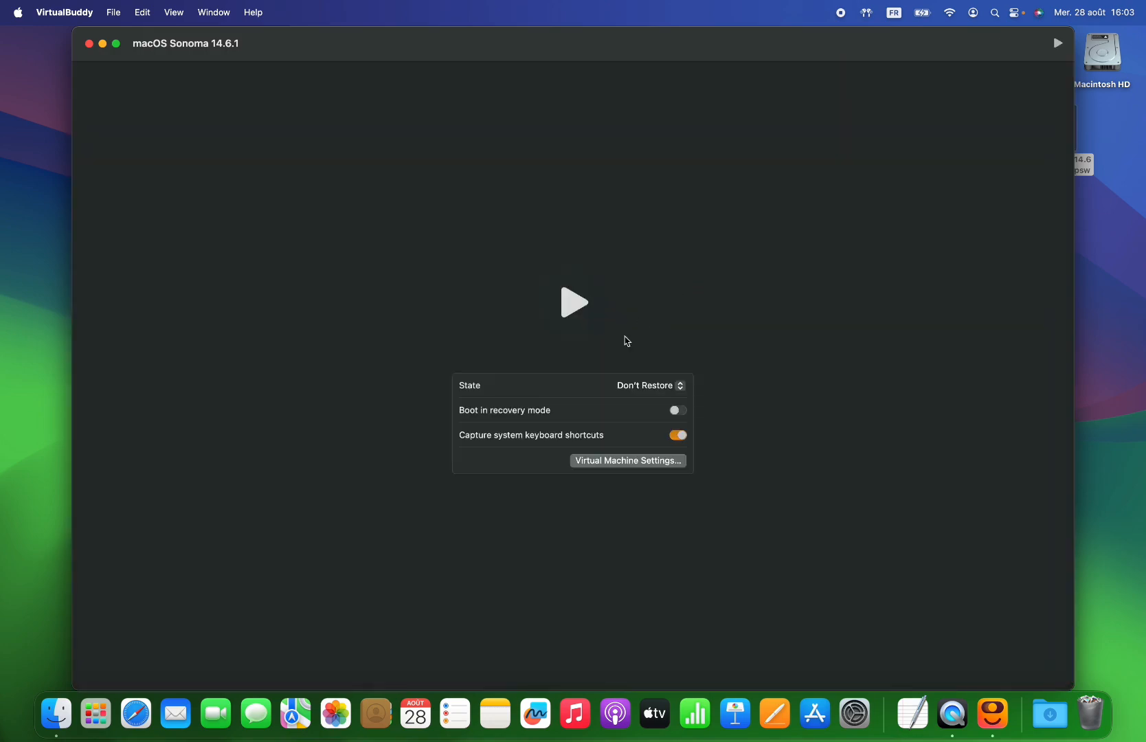
left_click(679, 414)
left_click(577, 304)
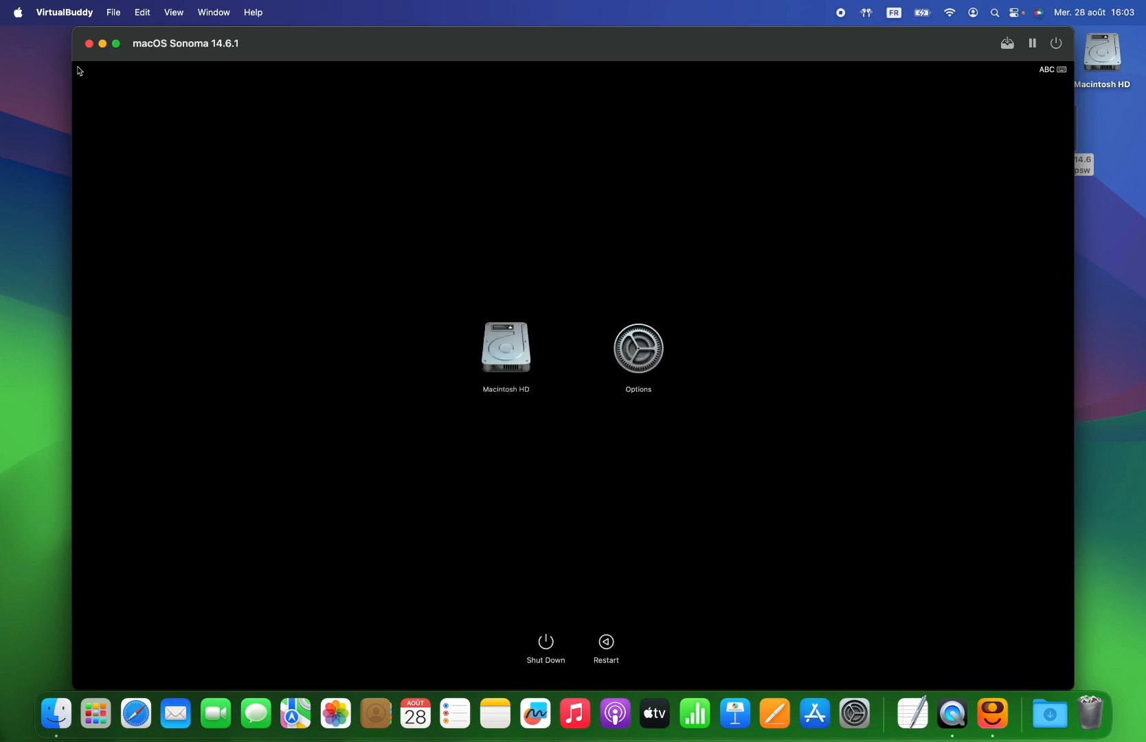
Step: Choose Options on the startup screen and enter macOS Recovery with Français as the language
left_click(642, 354)
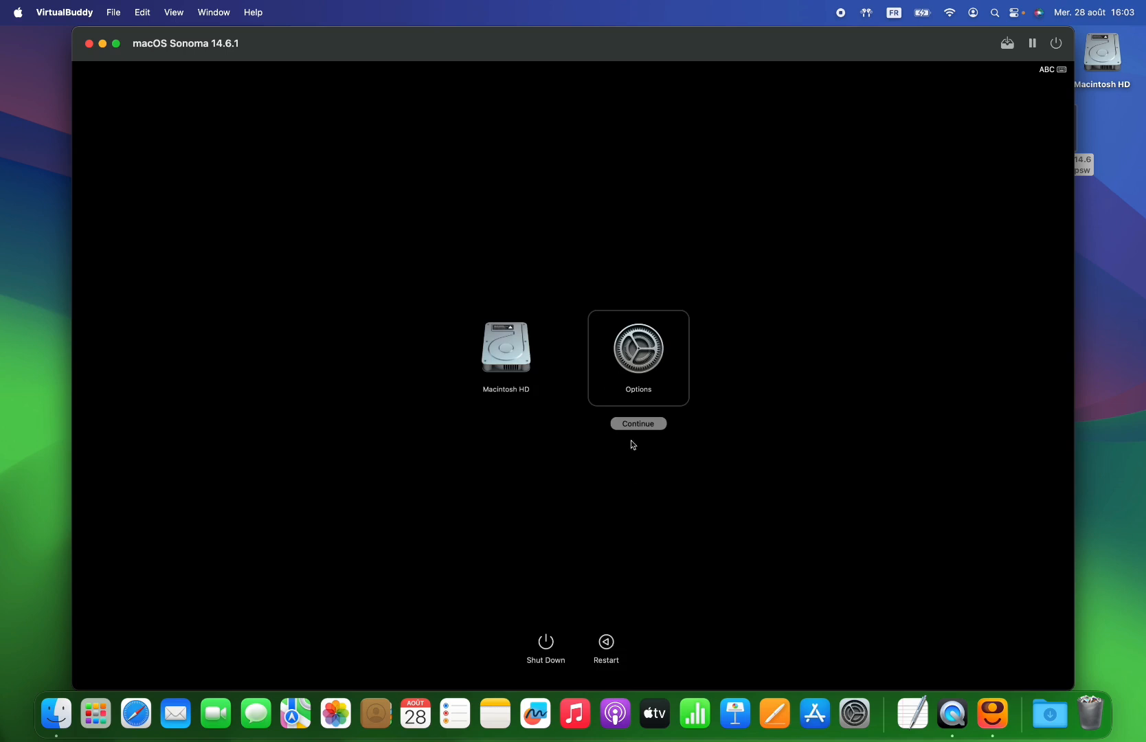
left_click(630, 421)
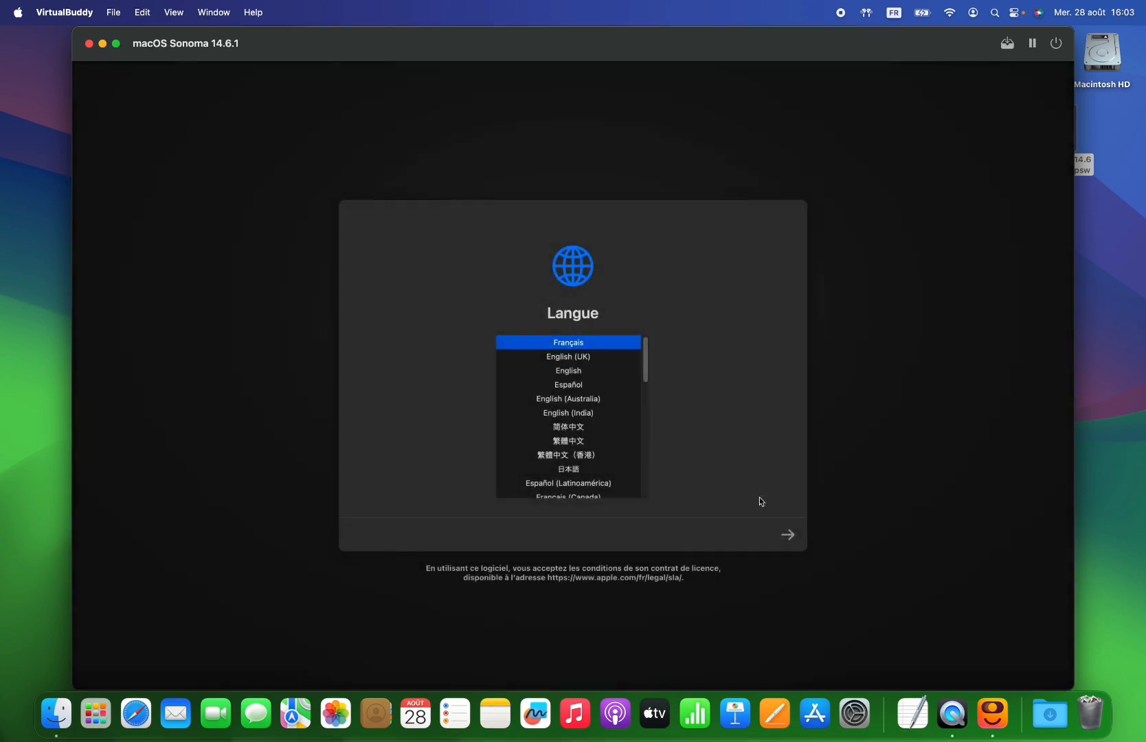
left_click(788, 534)
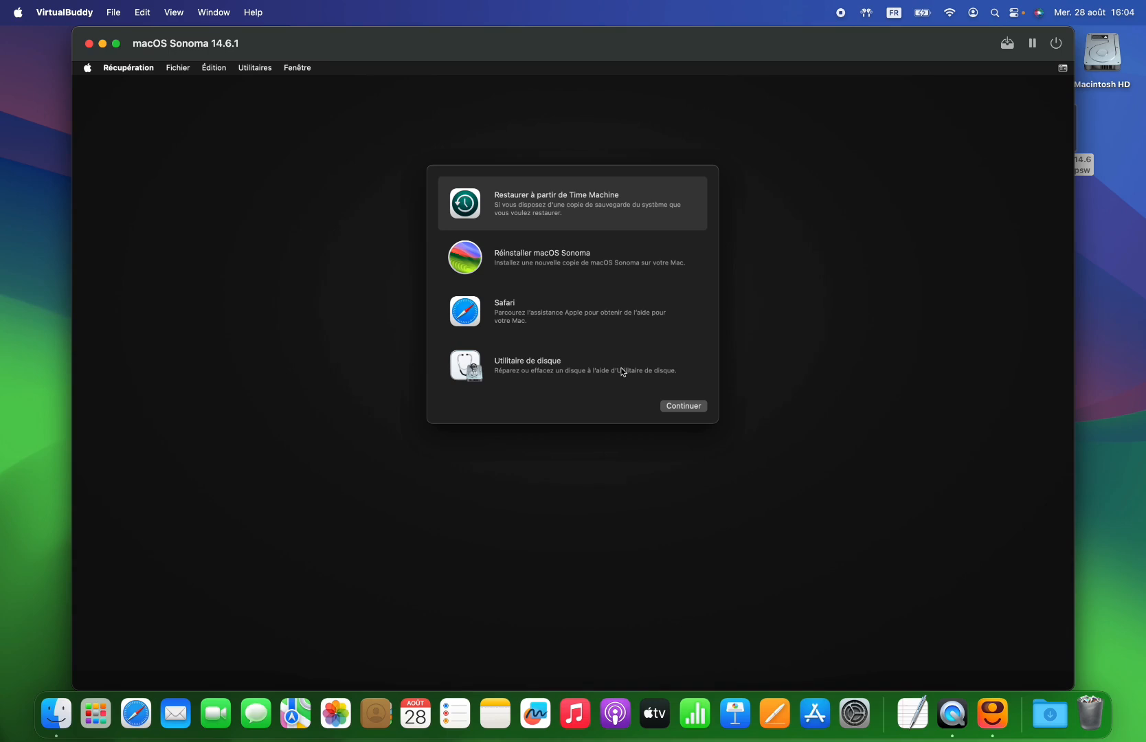
Step: Shut down the virtual machine from macOS Recovery and disable Boot in recovery mode
left_click(88, 67)
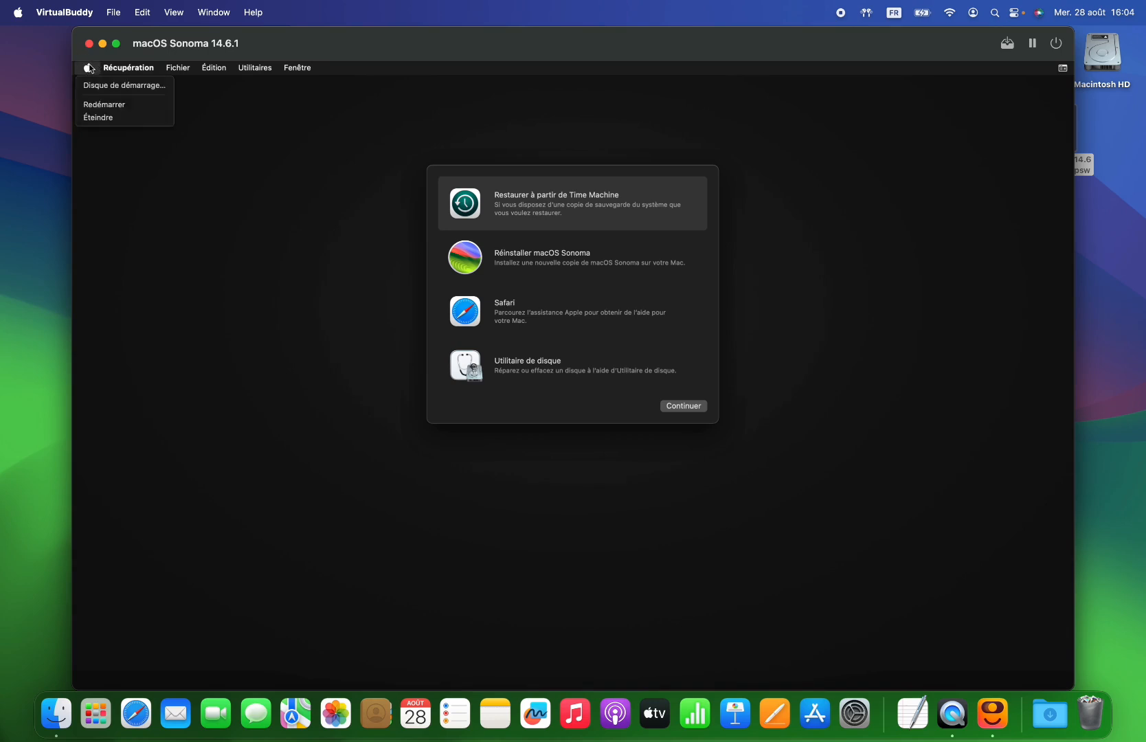
left_click(99, 117)
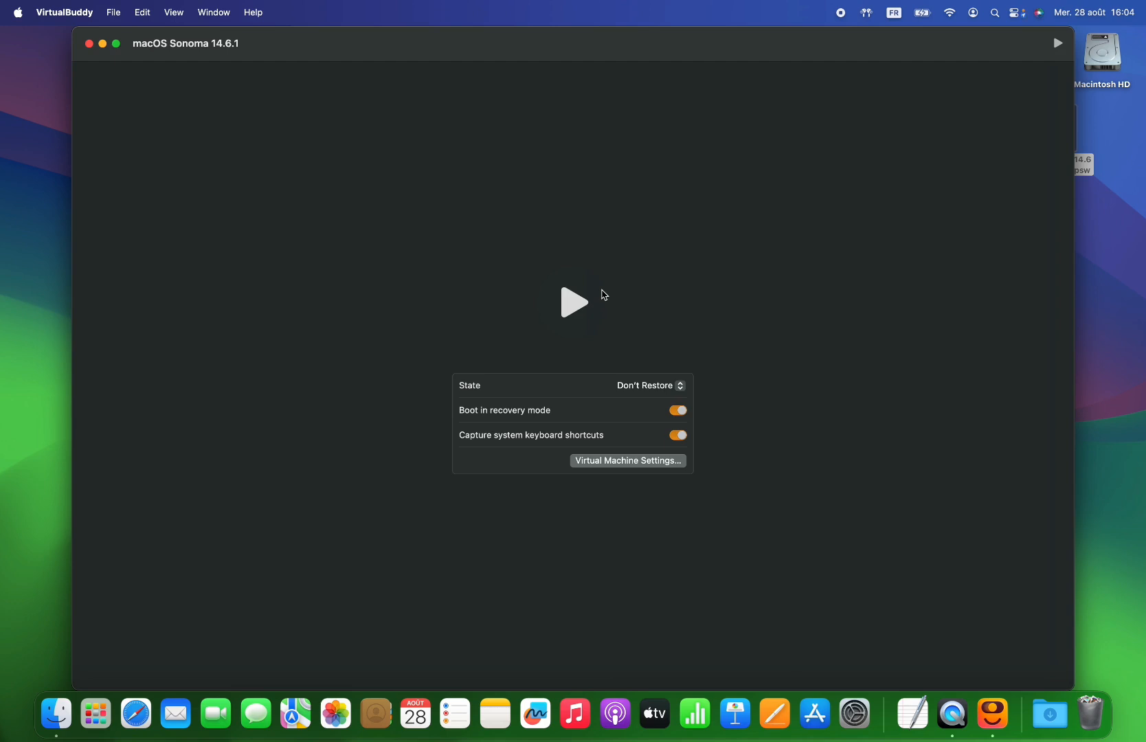
left_click(678, 410)
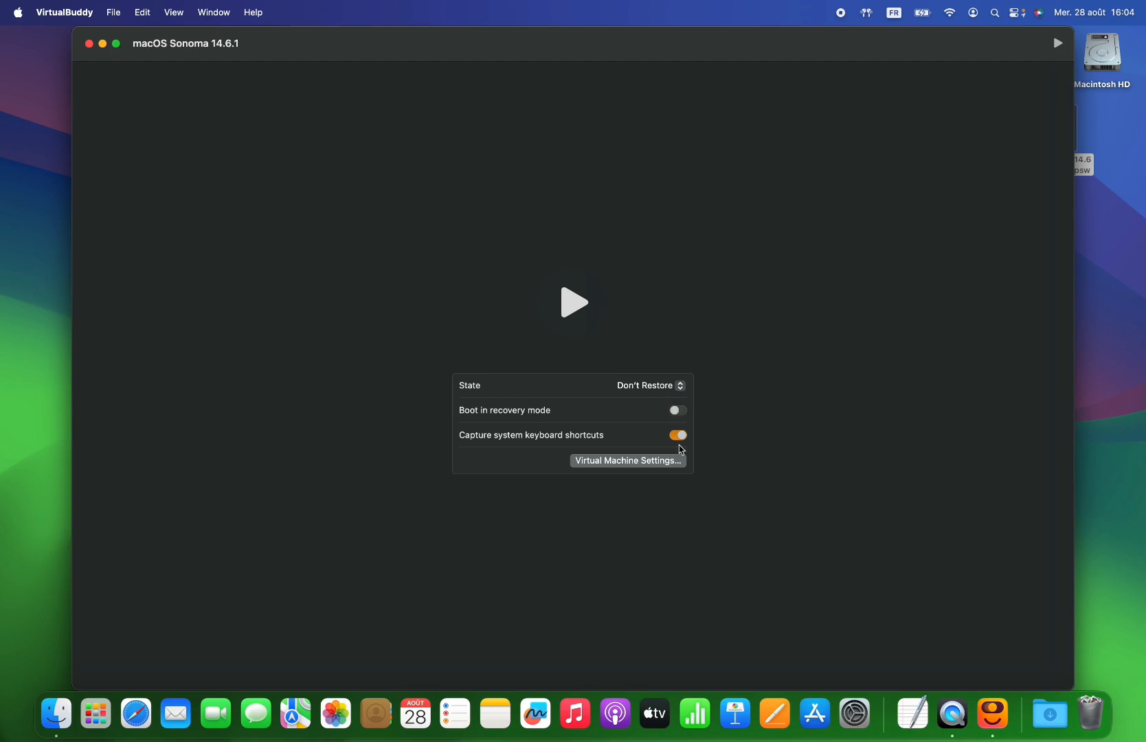